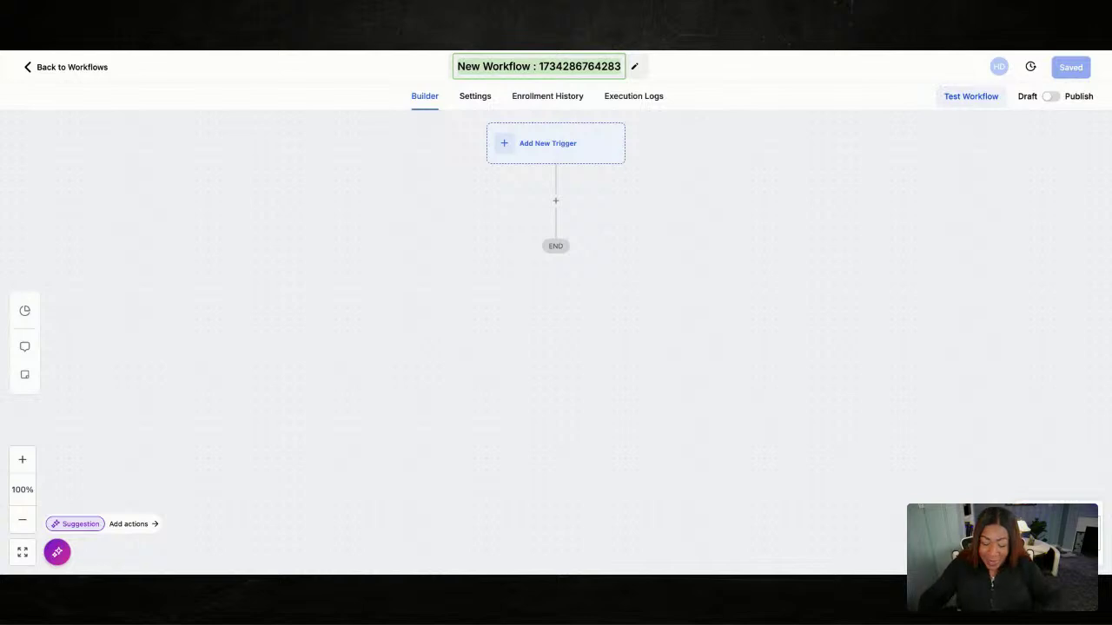
Rename the new workflow "Demo December Win-Back Automation".
type("De")
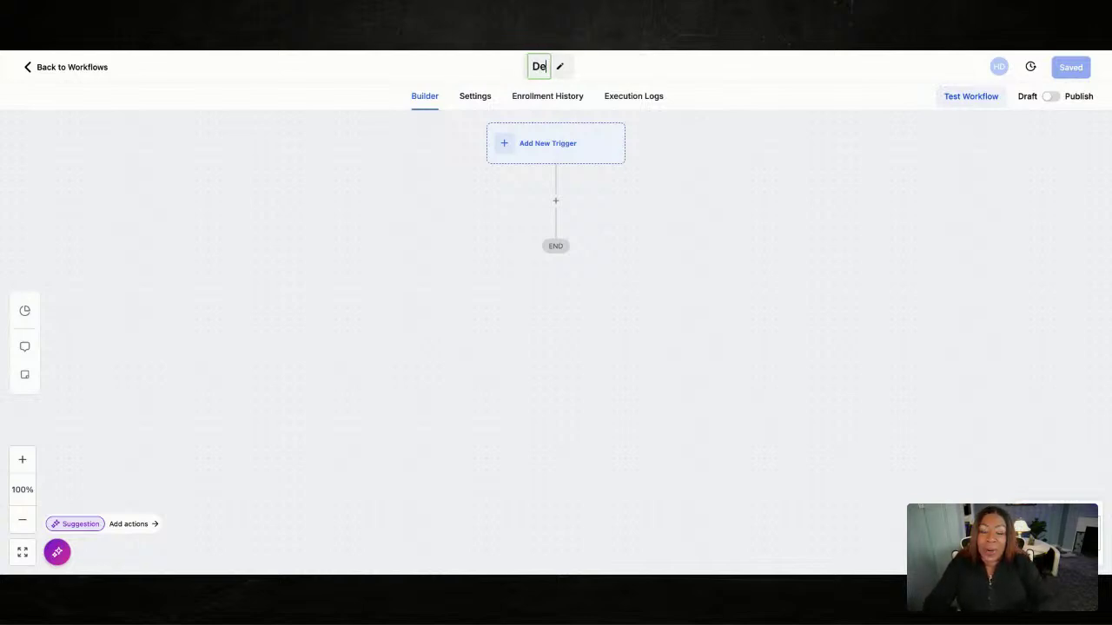
type("mo December ")
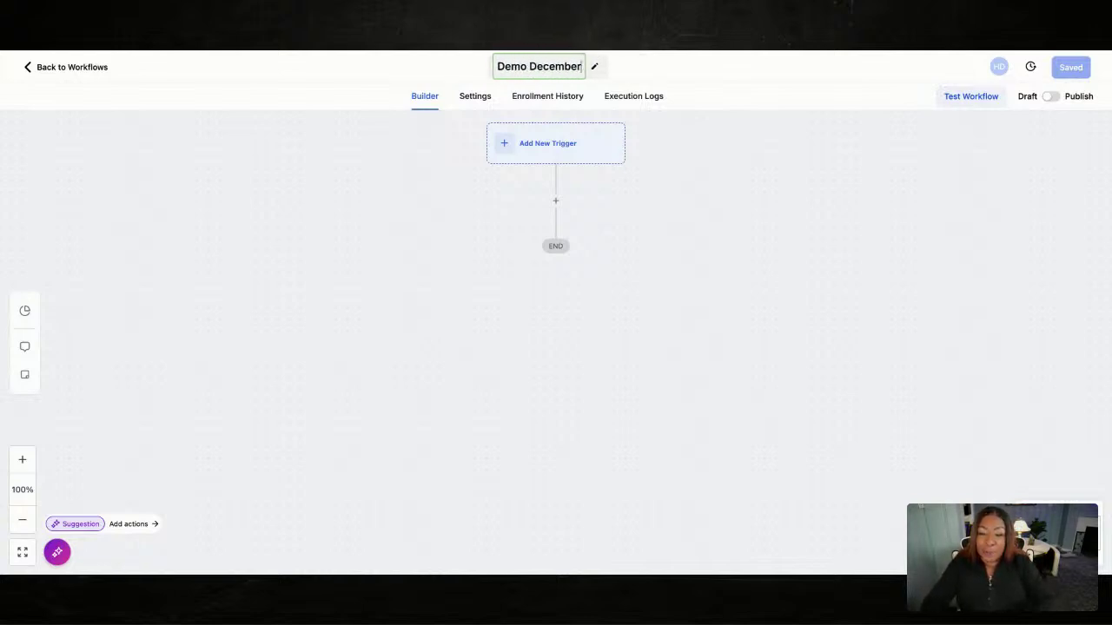
type("Win-Bac")
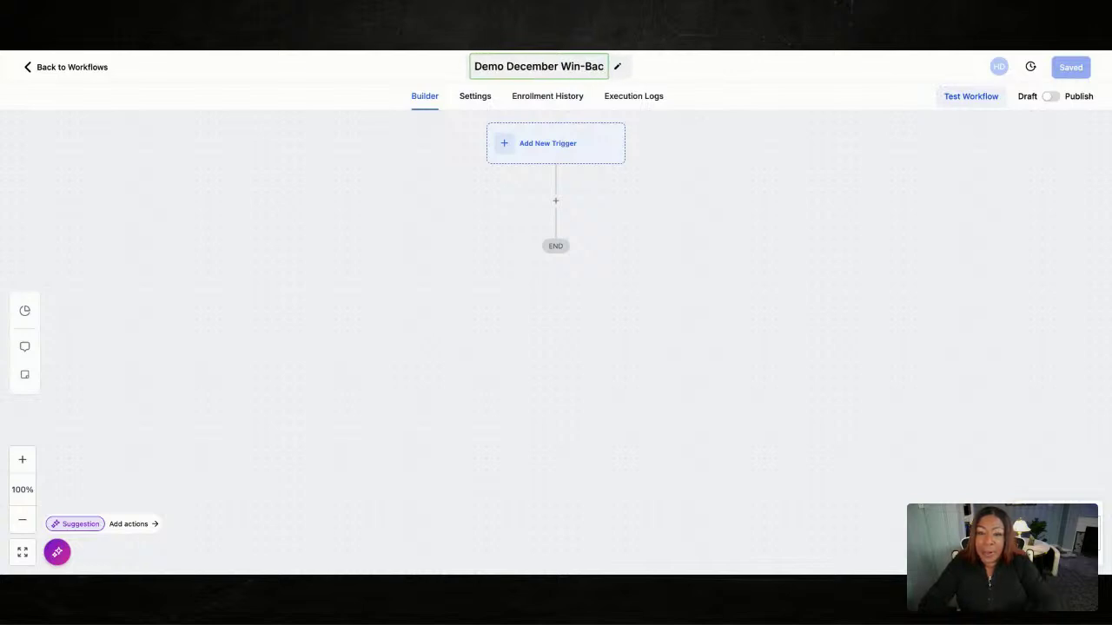
type("k Automation")
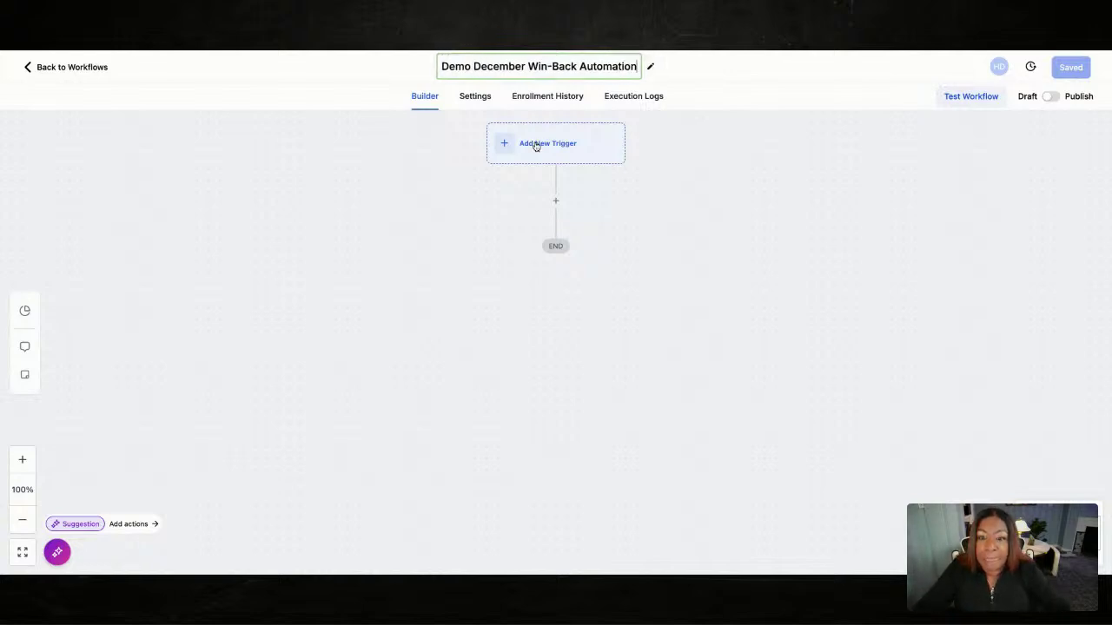
key("Return")
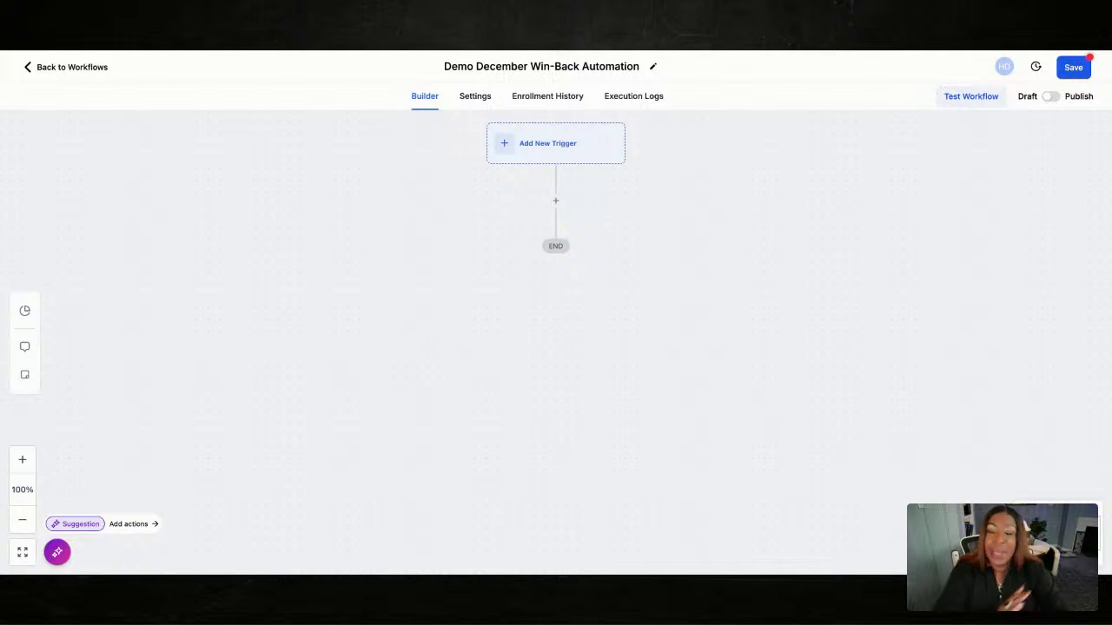
Start adding a new trigger to the workflow.
scroll(556, 146, "left", 1)
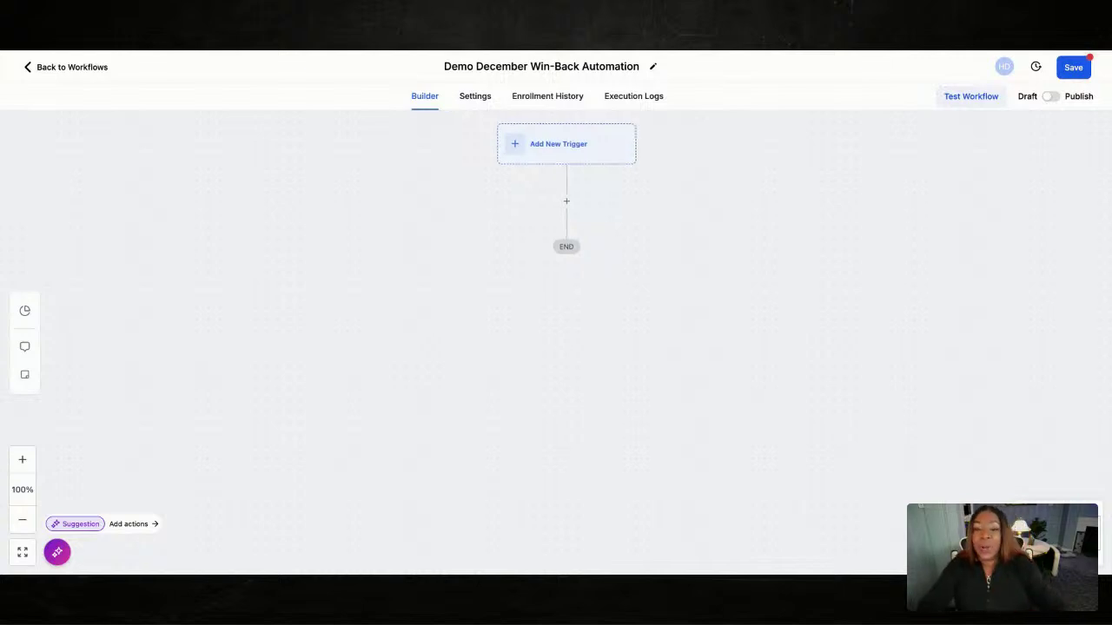
left_click(560, 145)
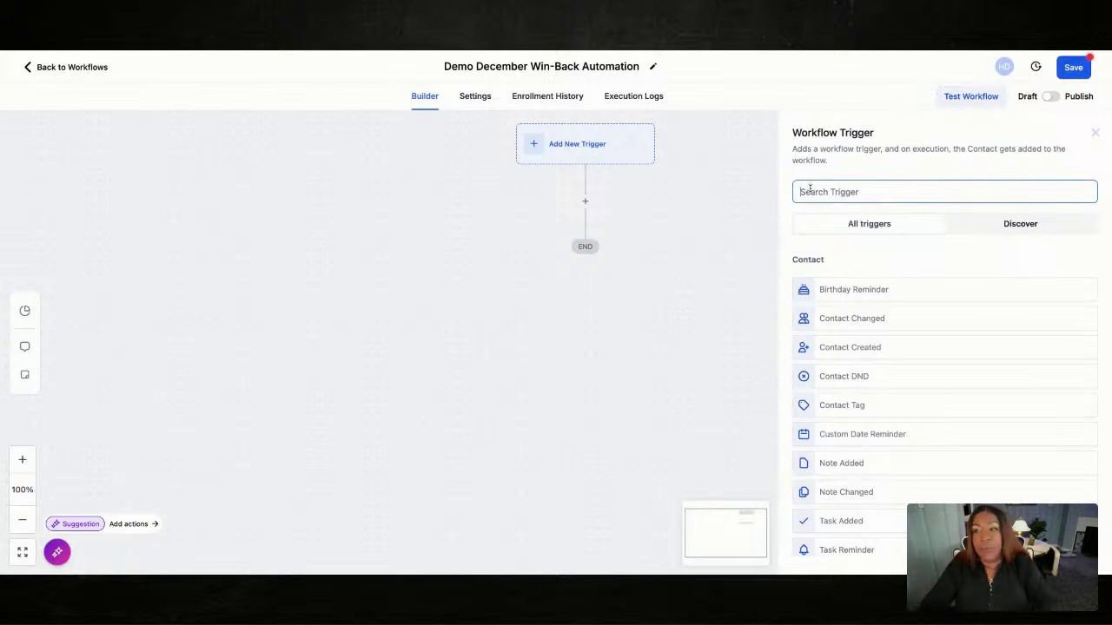
type("WinBack")
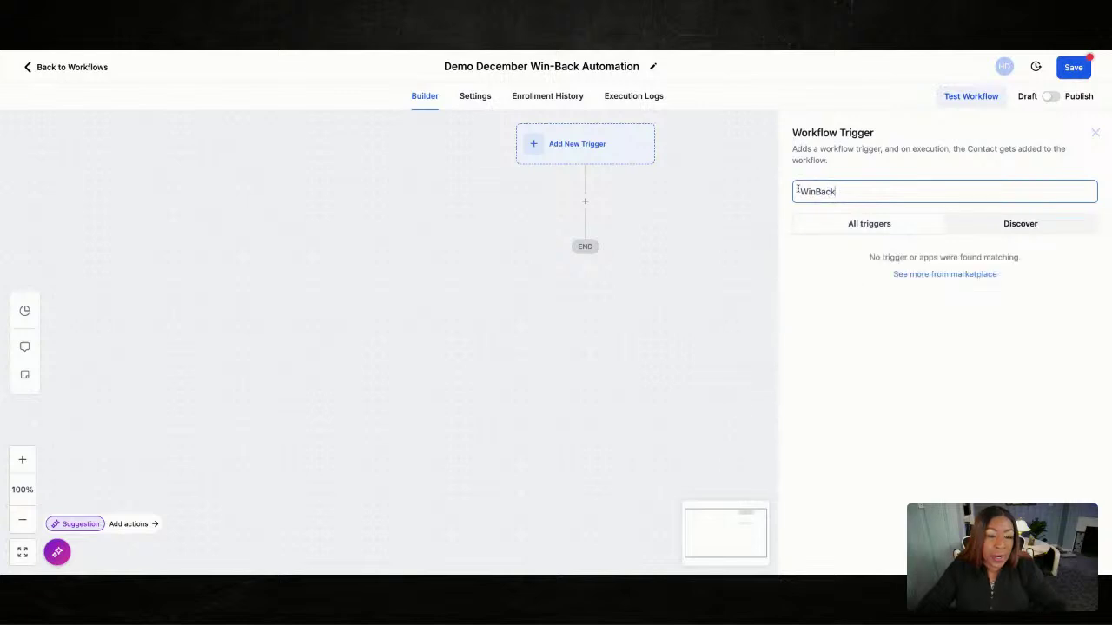
key("BackSpace")
key("BackSpace")
key("BackSpace")
key("BackSpace")
key("BackSpace")
key("BackSpace")
key("BackSpace")
Search the available triggers for "Tag" and choose Contact Tag as the workflow trigger.
type("T")
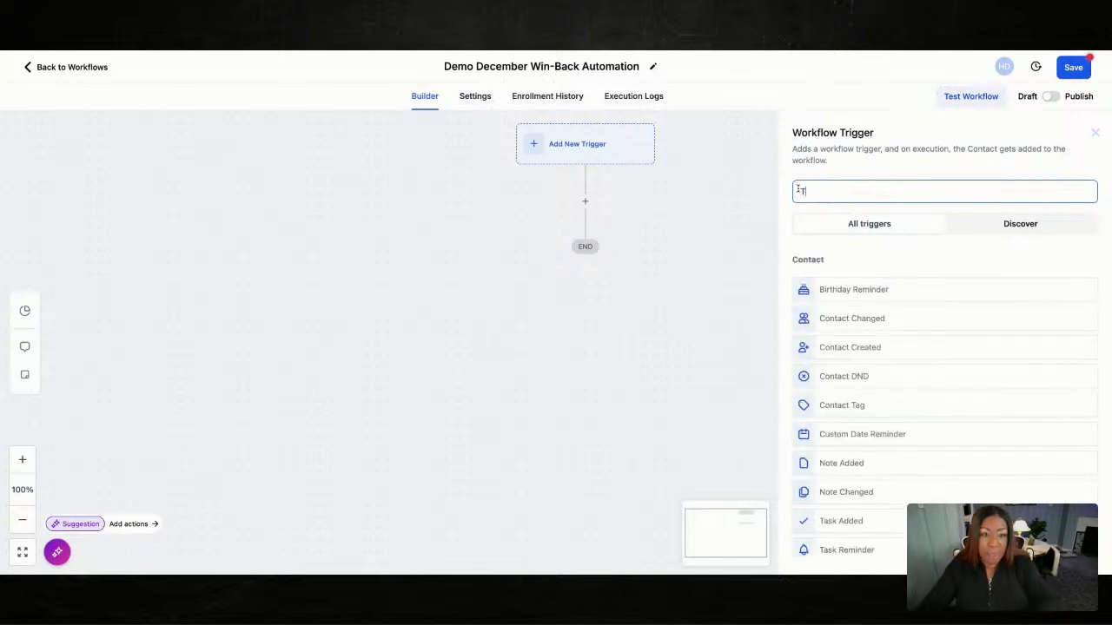
type("ag")
left_click(841, 299)
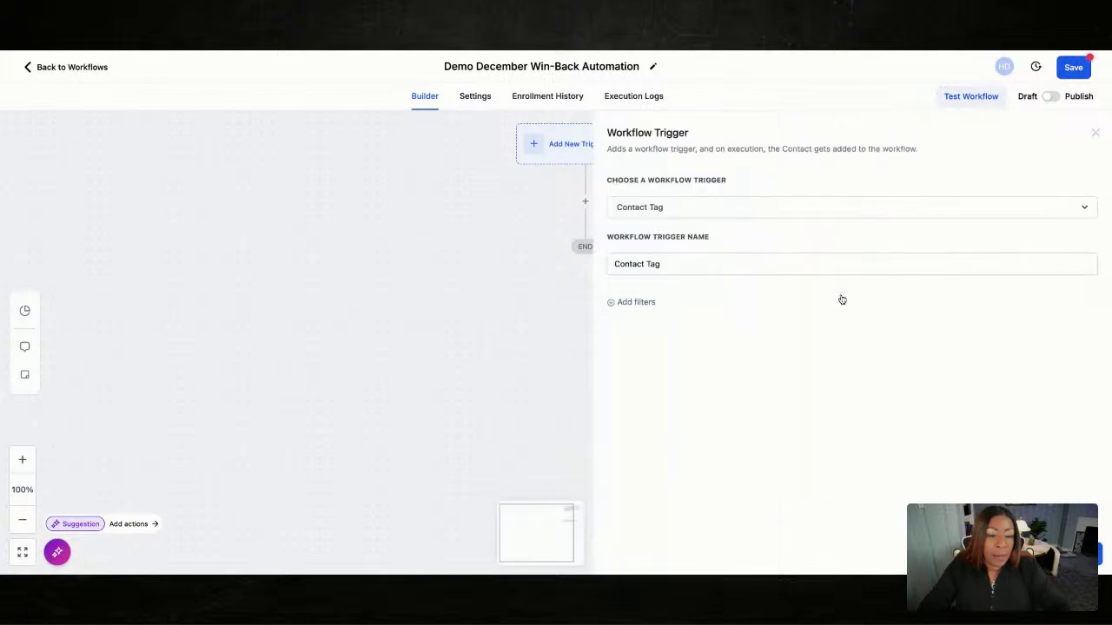
Name the Contact Tag trigger "Win Back Campaign Tag".
left_click(663, 266)
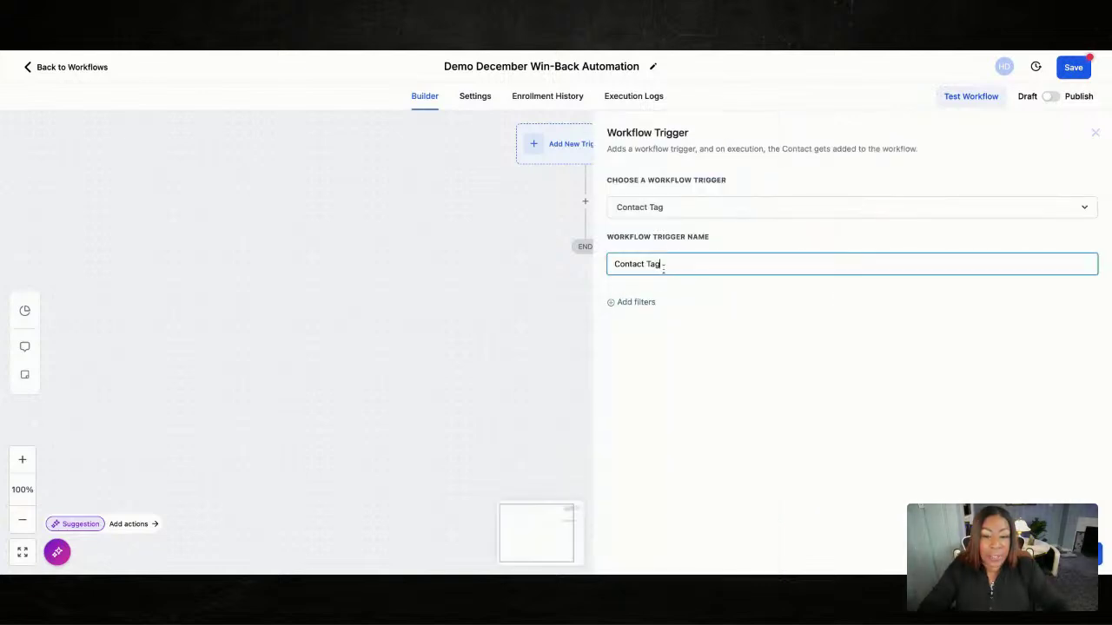
left_click(612, 264)
type("Wuin B")
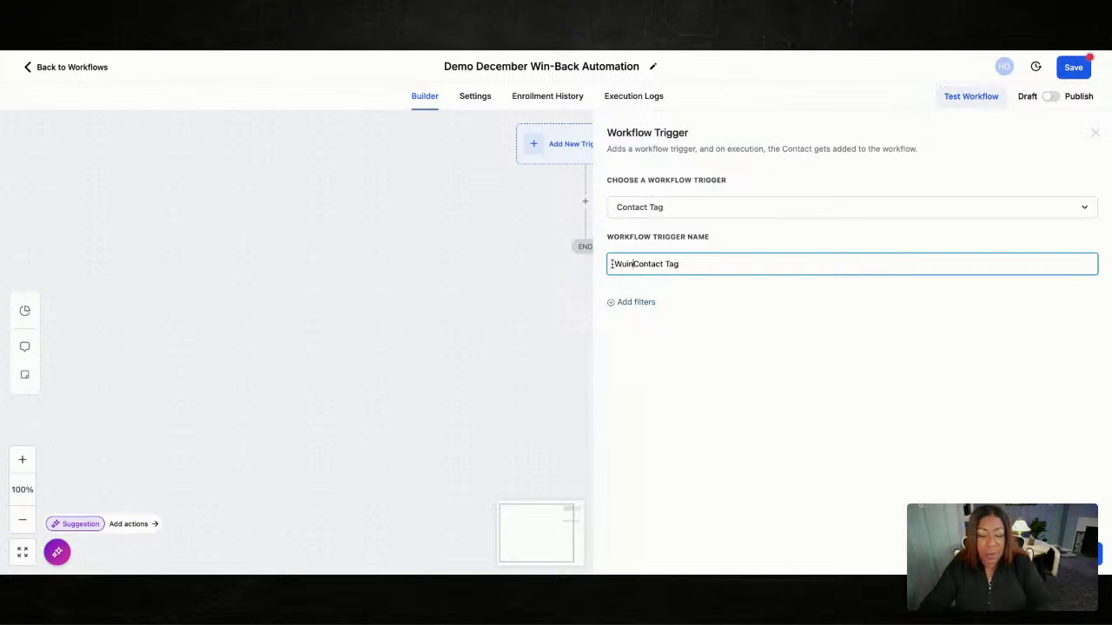
key("BackSpace")
key("BackSpace")
key("BackSpace")
key("BackSpace")
key("BackSpace")
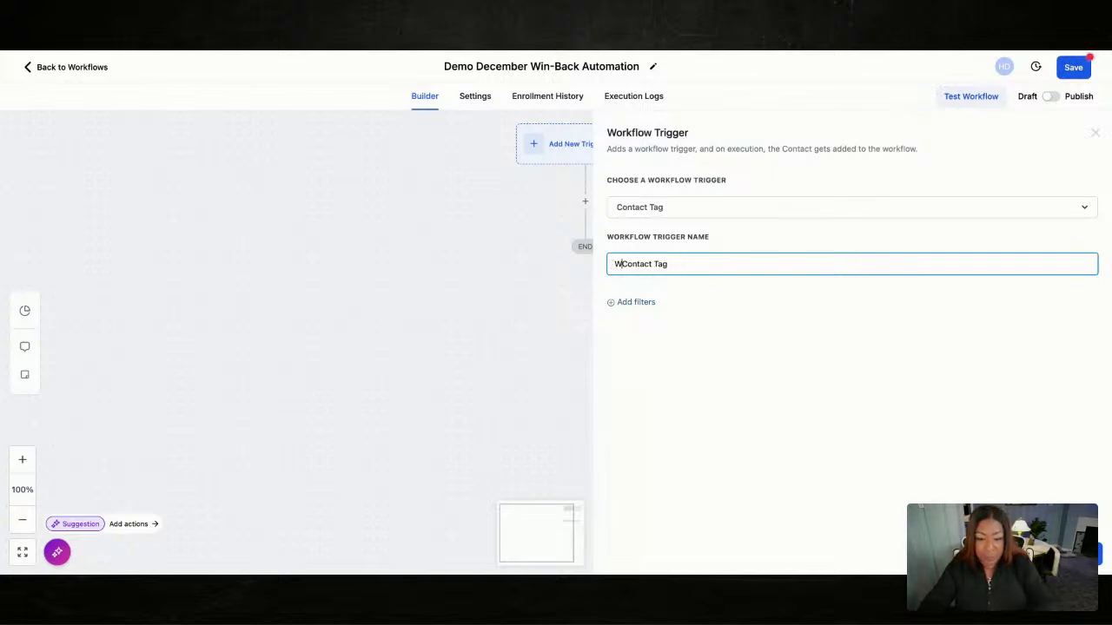
type("in Back")
type(" Campaign")
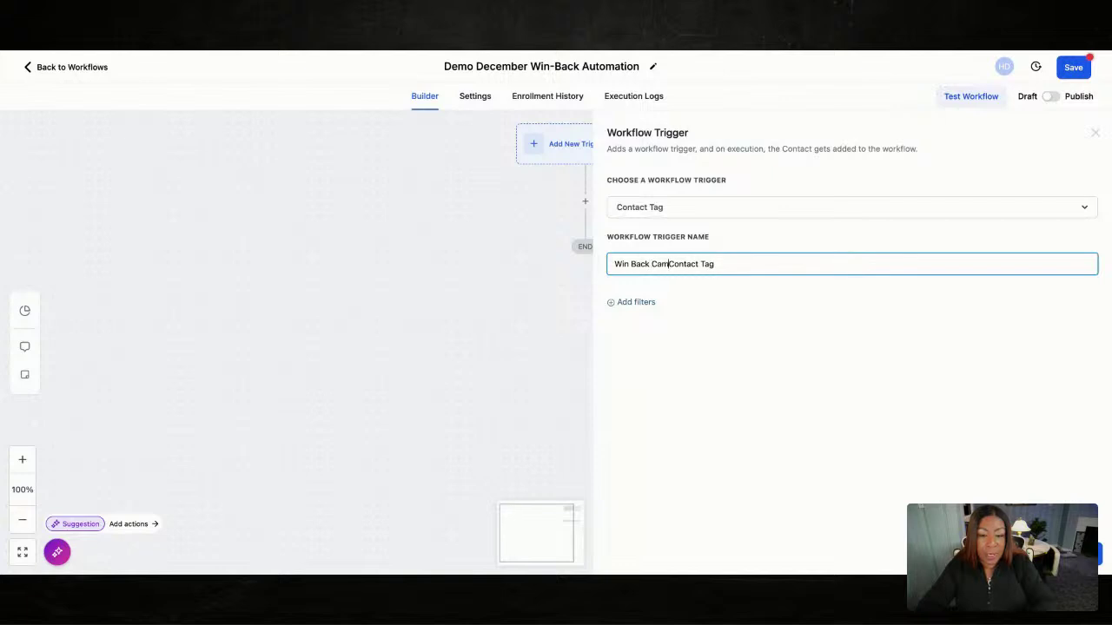
key("shift+Right")
key("shift+Right")
key("shift+Right")
key("shift+Right")
key("shift+Right")
key("shift+Right")
key("shift+Right")
key("shift+Right")
key("shift+Right")
key("shift+Right")
key("shift+Right")
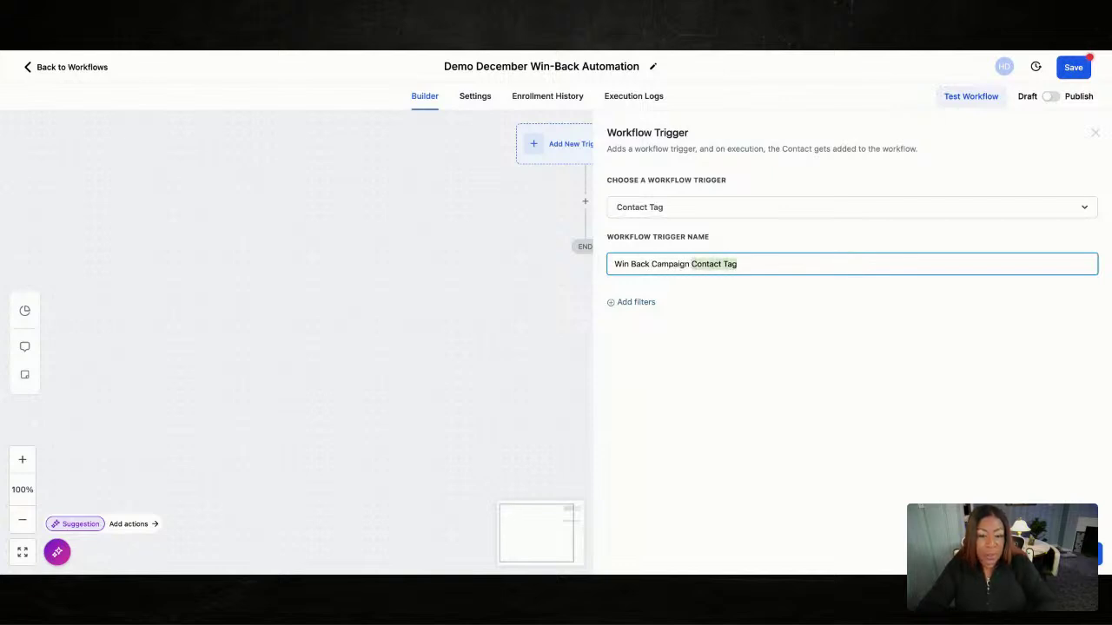
type("Tag")
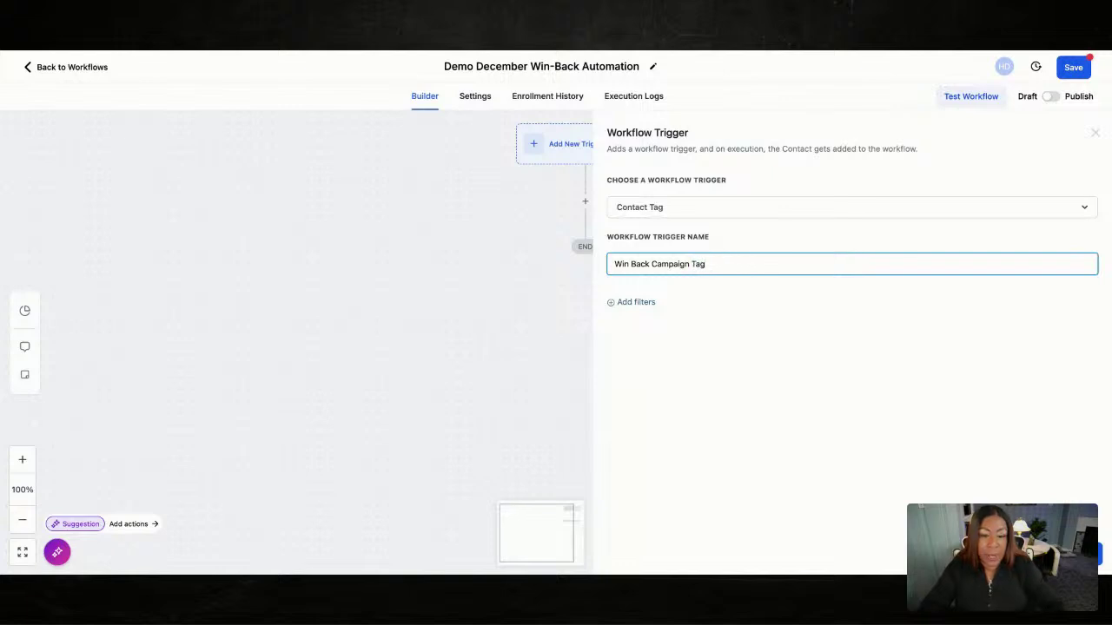
Add a Tag Added filter to the trigger and create the new tag "WinBack" for it.
left_click(638, 302)
left_click(648, 321)
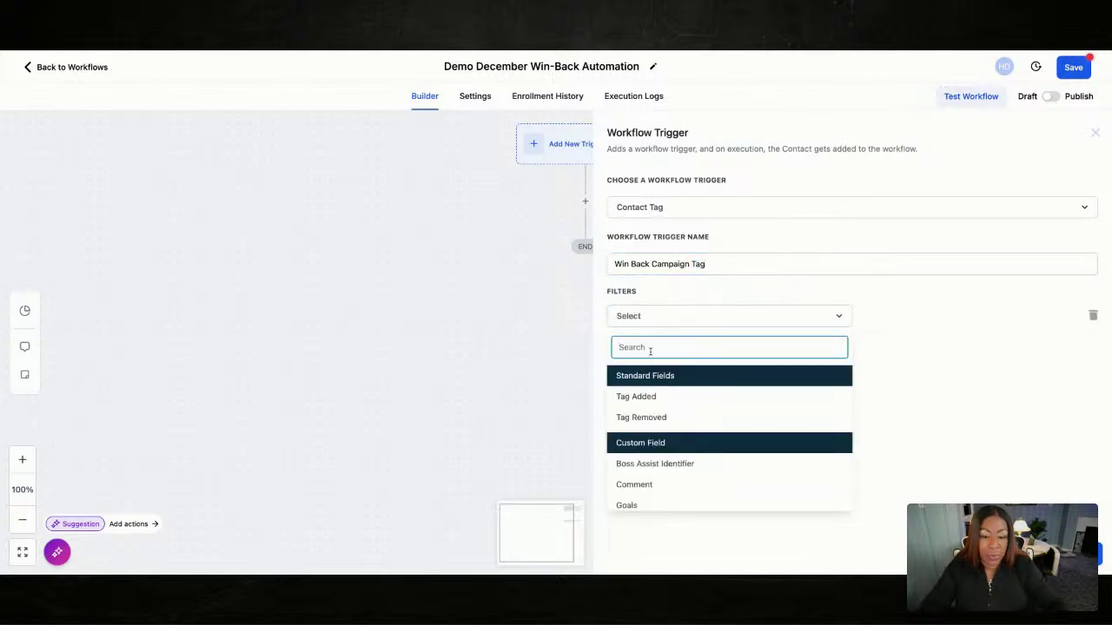
left_click(657, 401)
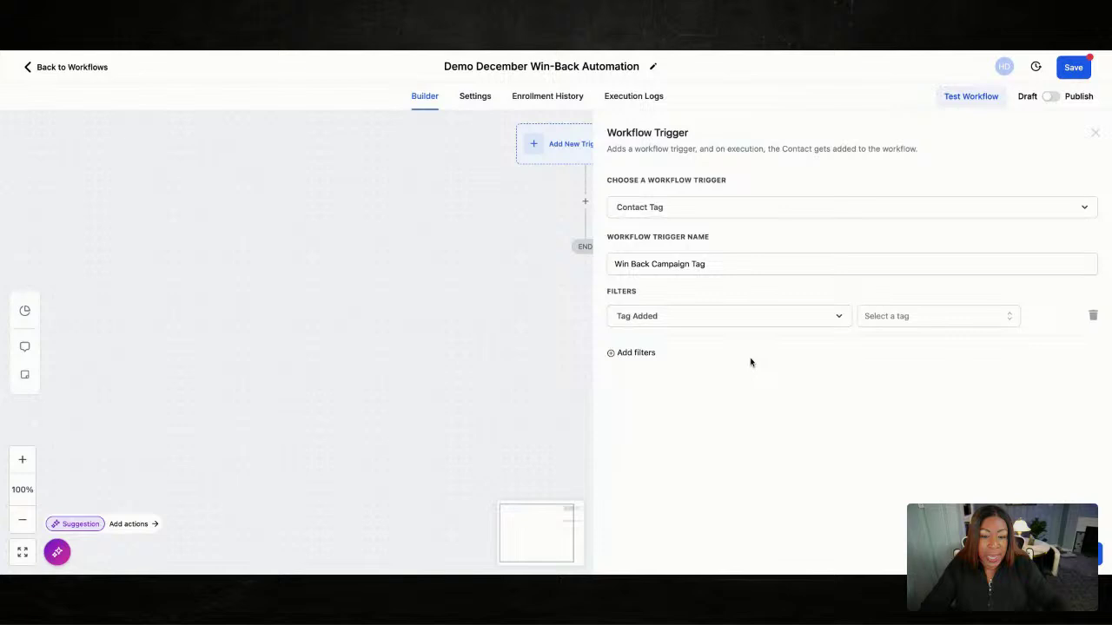
left_click(933, 319)
type("Wi")
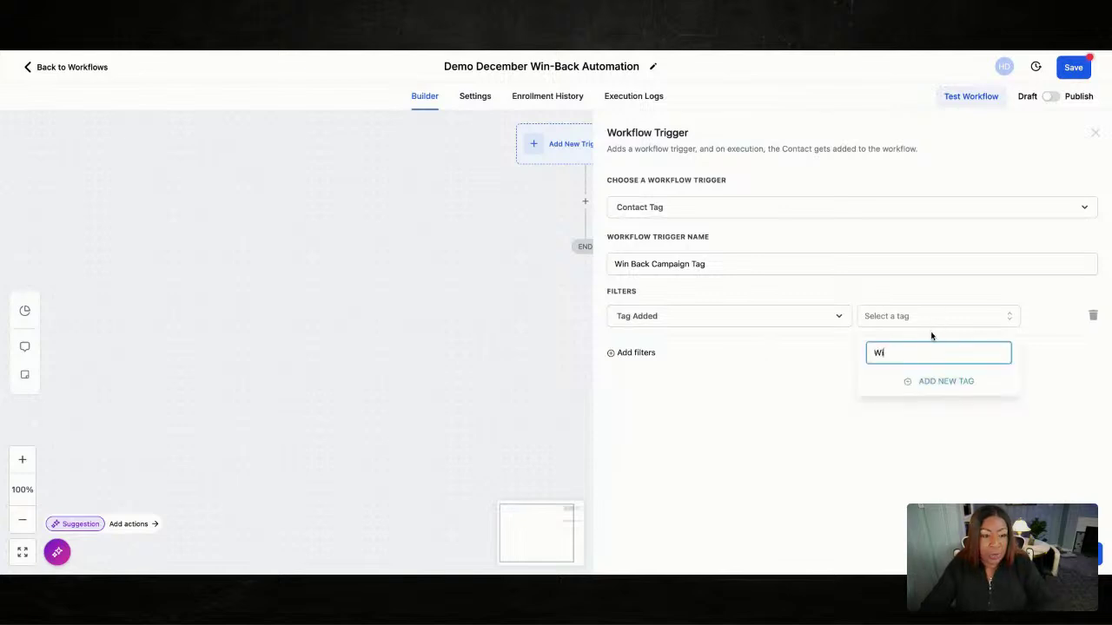
type("nBack")
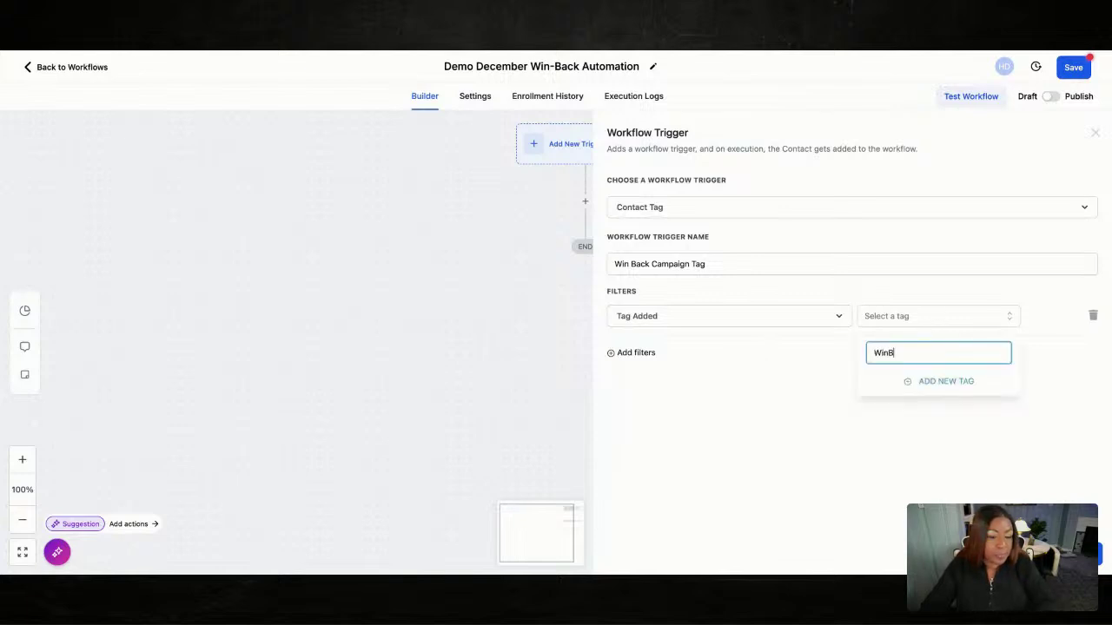
left_click(941, 384)
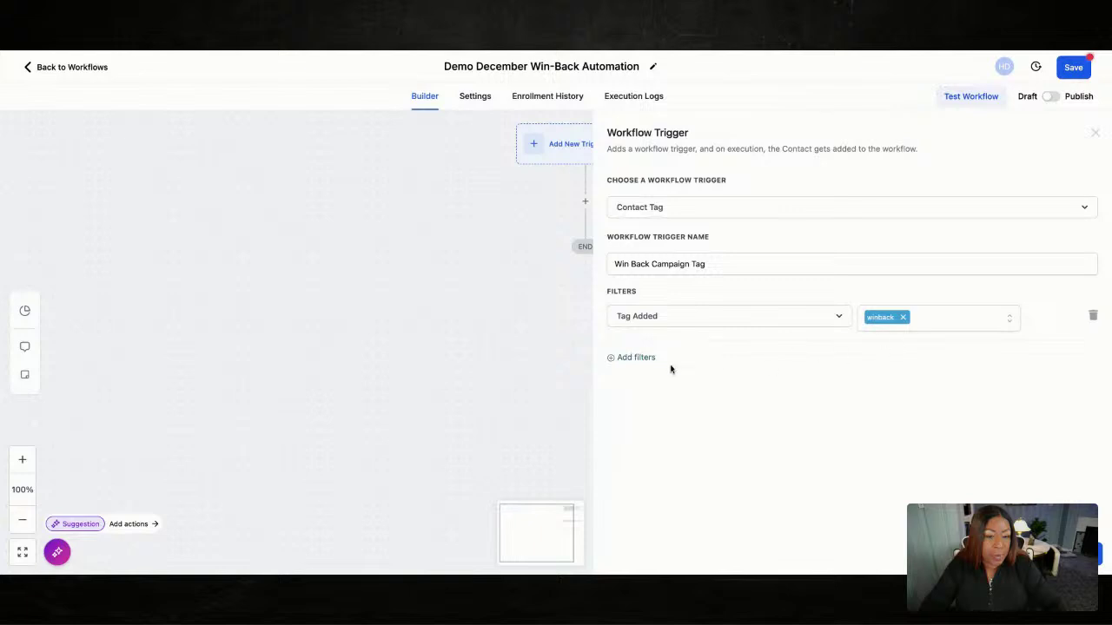
left_click(641, 359)
left_click(643, 360)
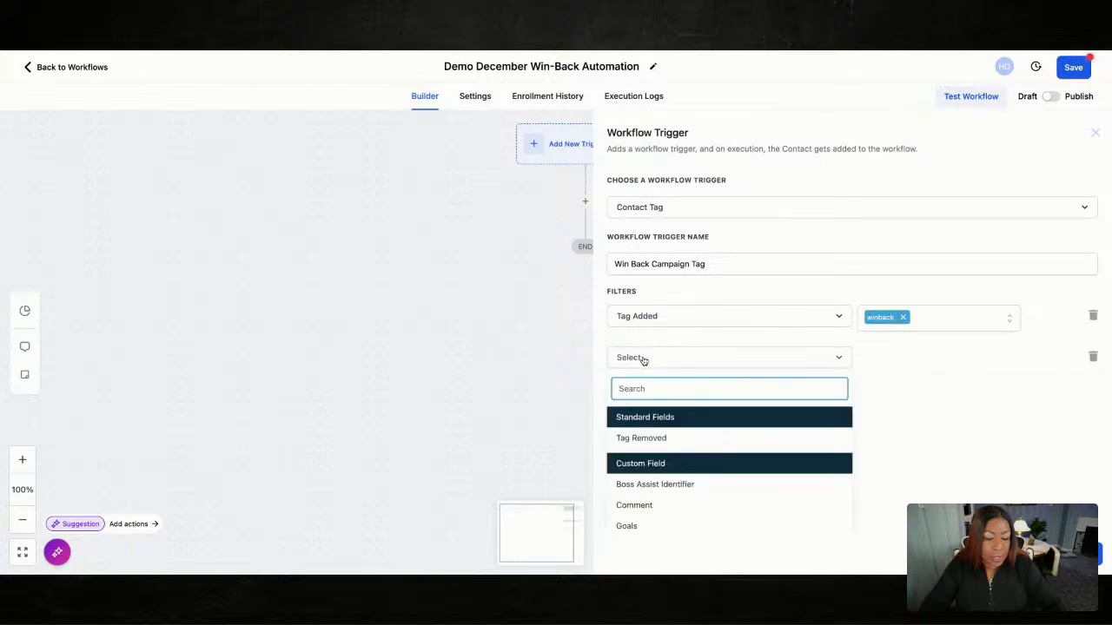
left_click(841, 365)
left_click(1092, 357)
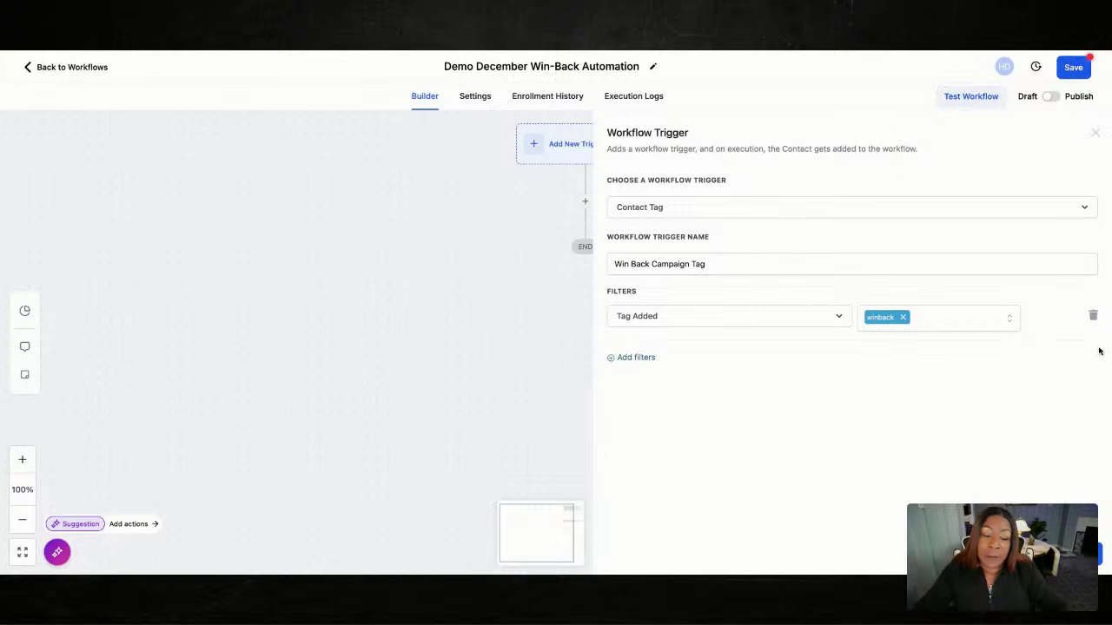
Save the trigger and add a Send Email action below it in the workflow.
left_click(1070, 555)
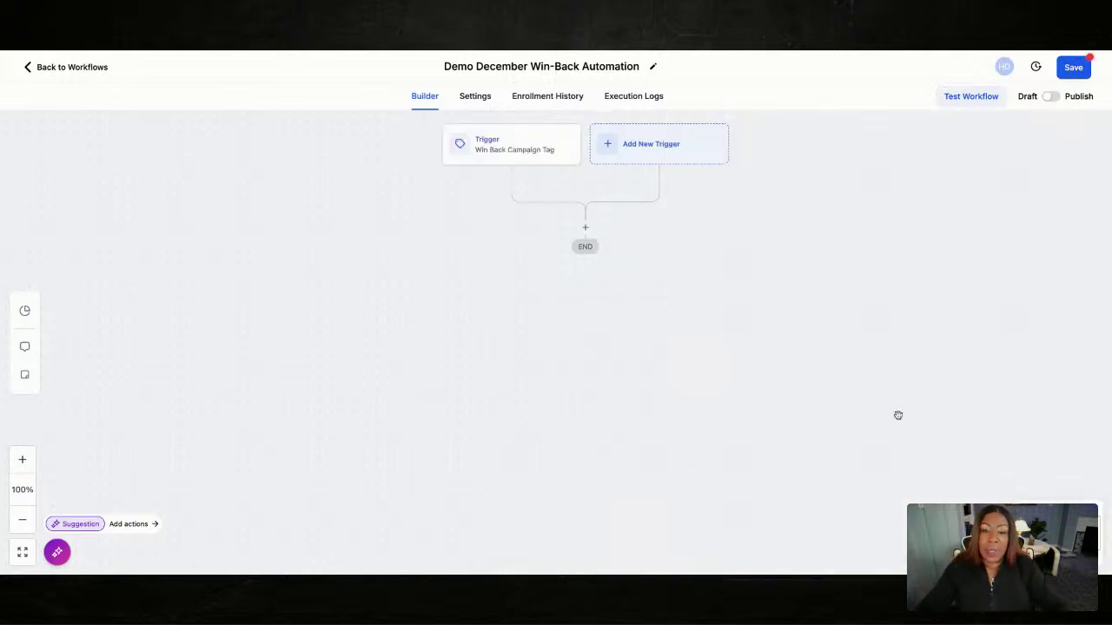
left_click(588, 227)
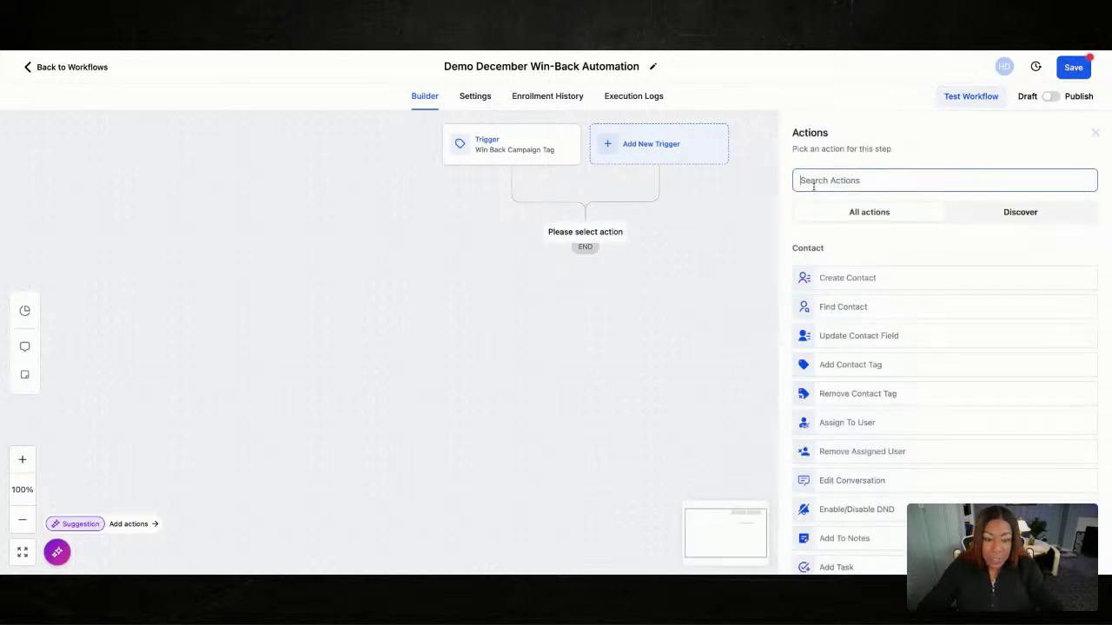
type("send")
scroll(856, 231, "down", 1)
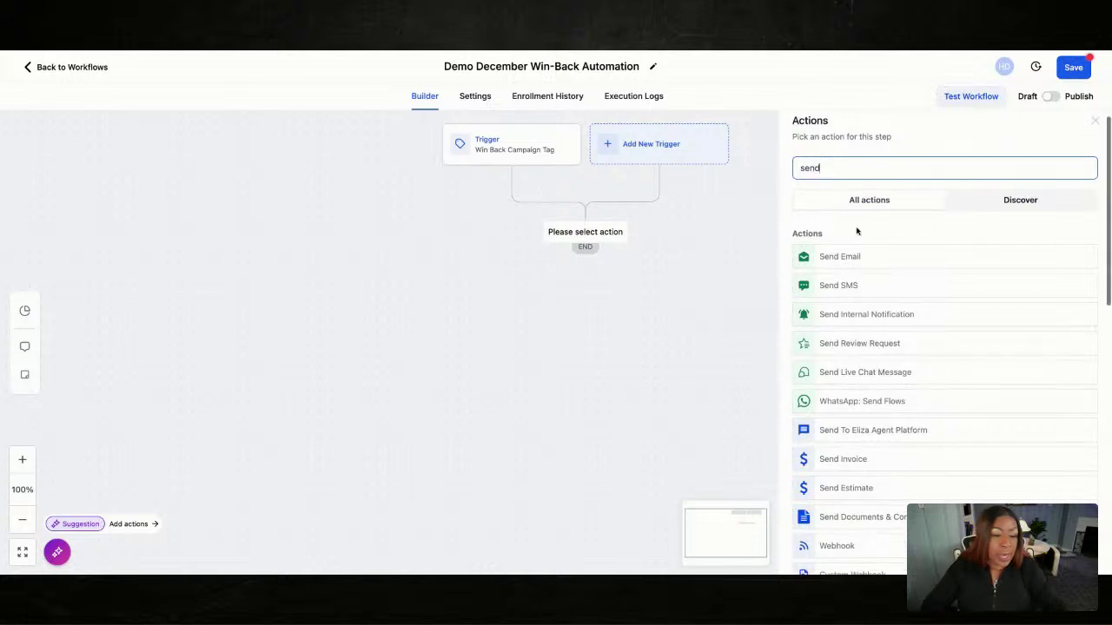
type("email")
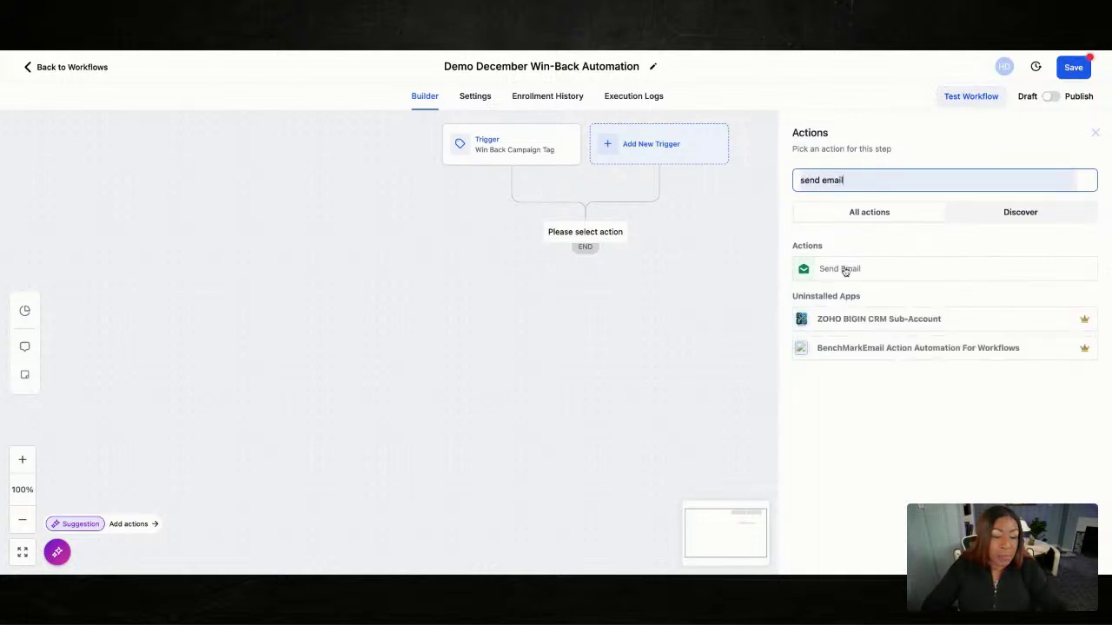
left_click(844, 269)
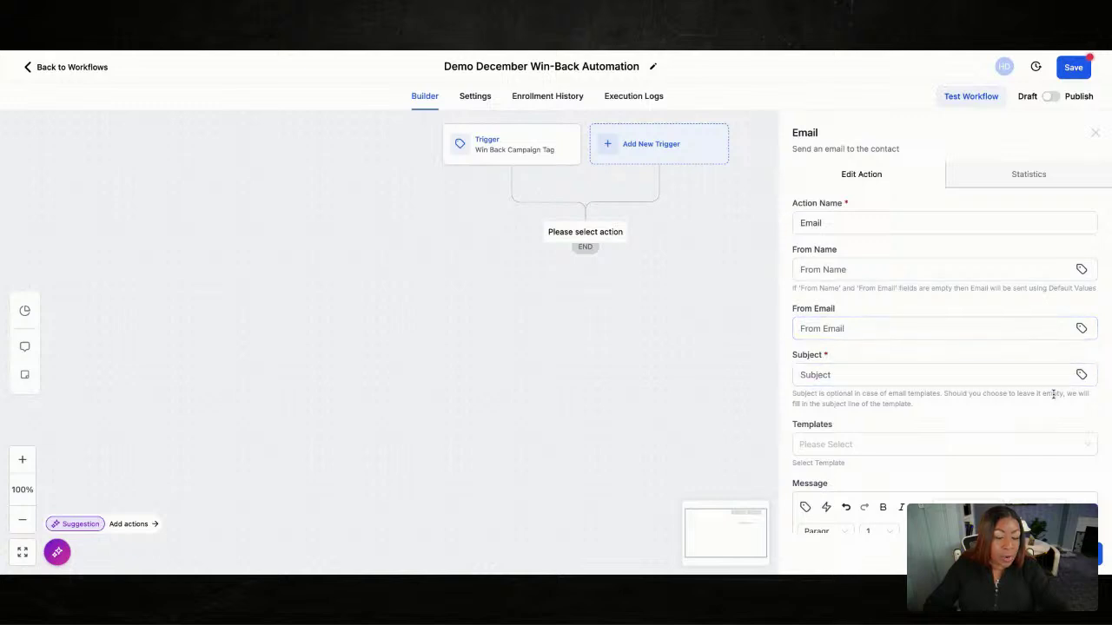
Set the email action's template to "December Demo Win Back Campaign Email".
left_click(1068, 444)
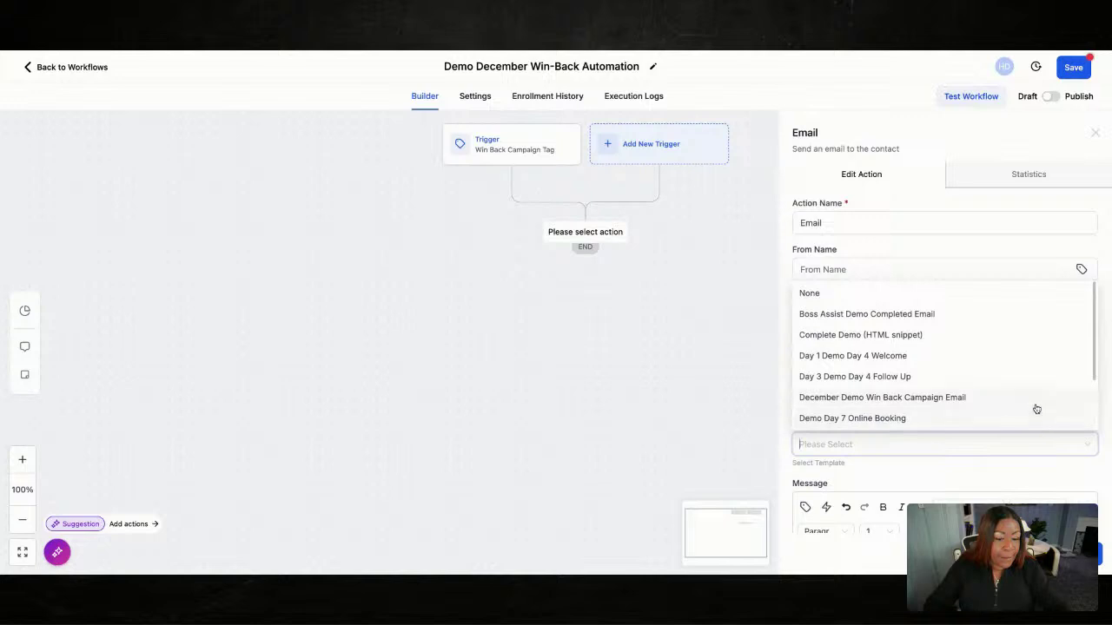
scroll(1033, 407, "down", 1)
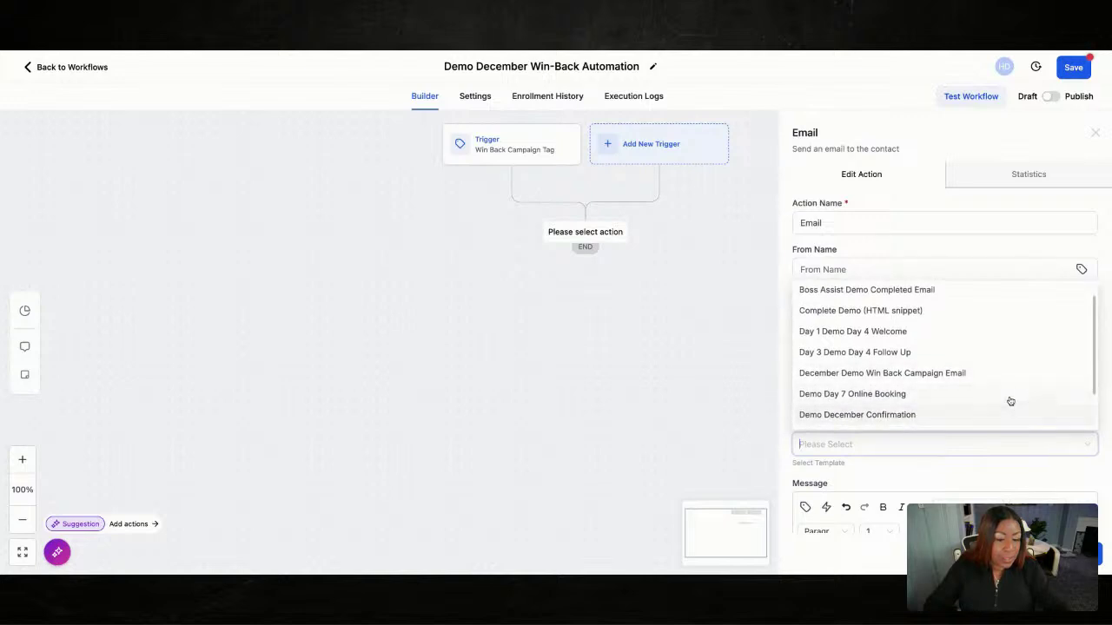
left_click(969, 380)
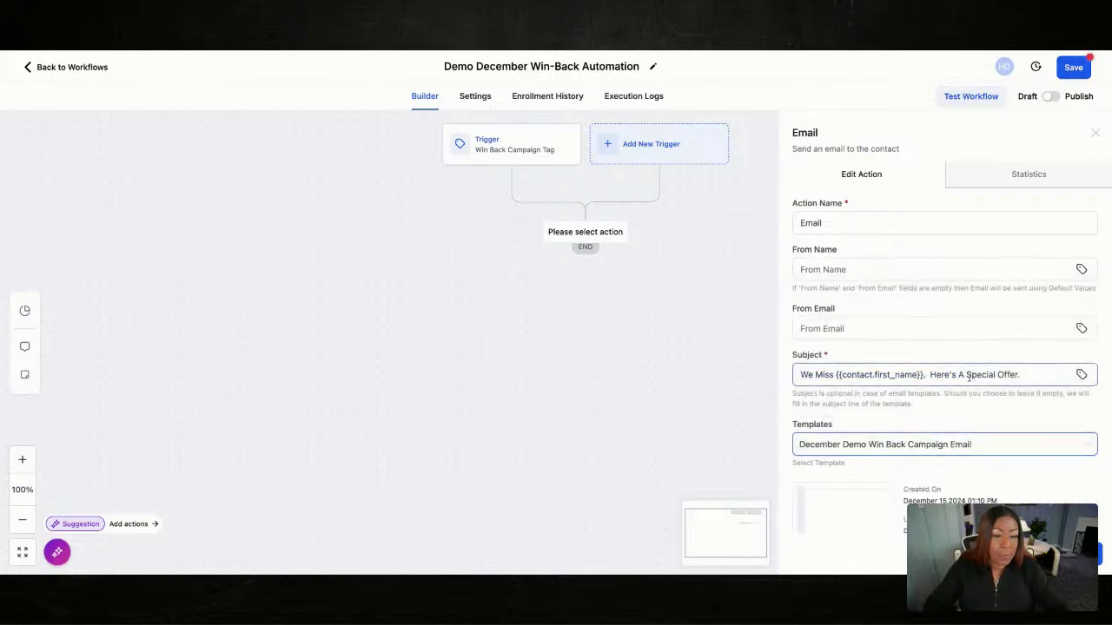
Open the chosen template for editing and change its offer line to "Here's 20% Off Your Next Massage Service.".
scroll(970, 378, "down", 3)
mouse_move(868, 379)
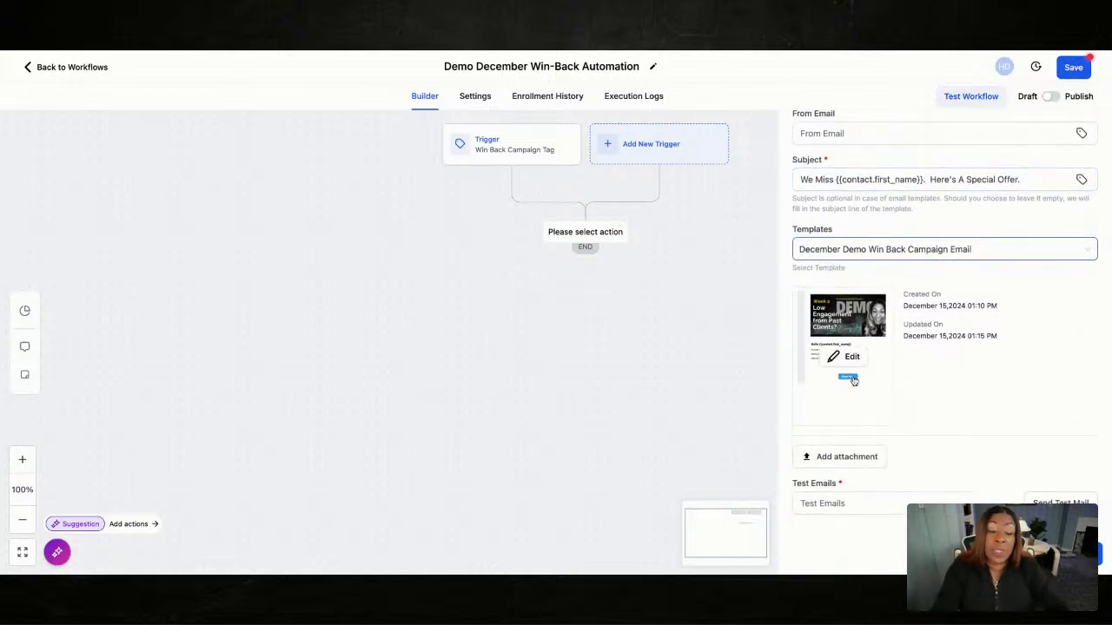
left_click(852, 359)
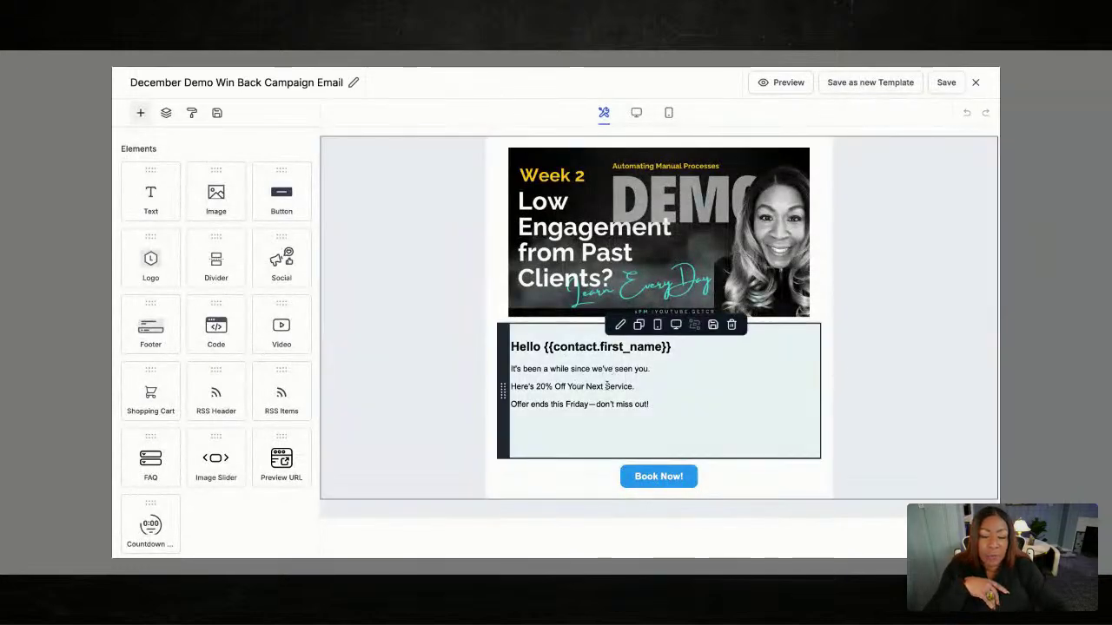
left_click(606, 386)
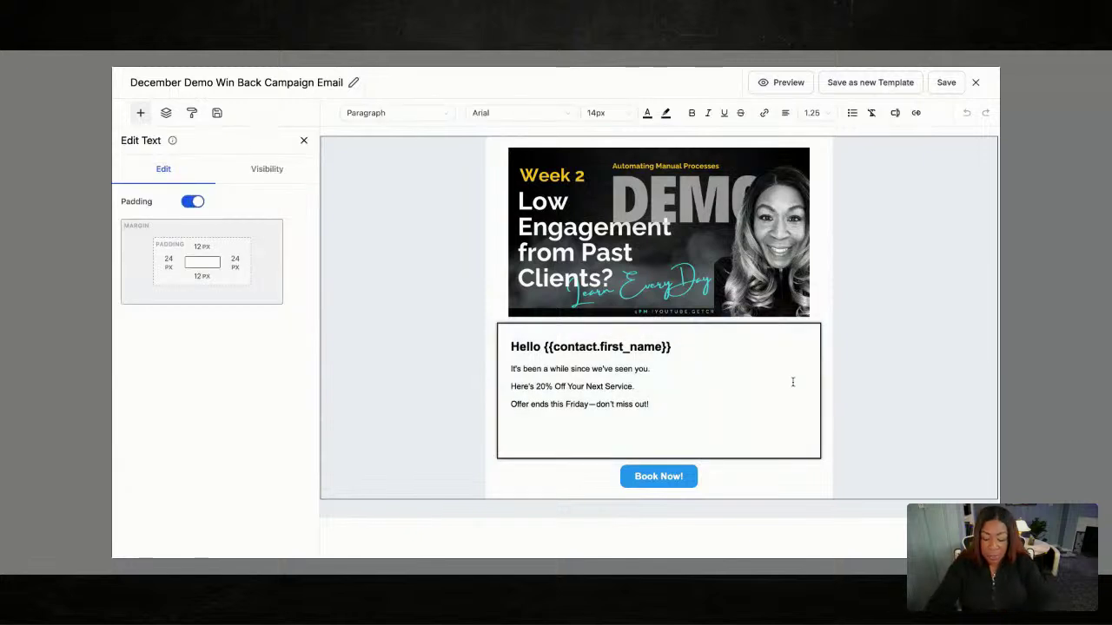
type("Massage")
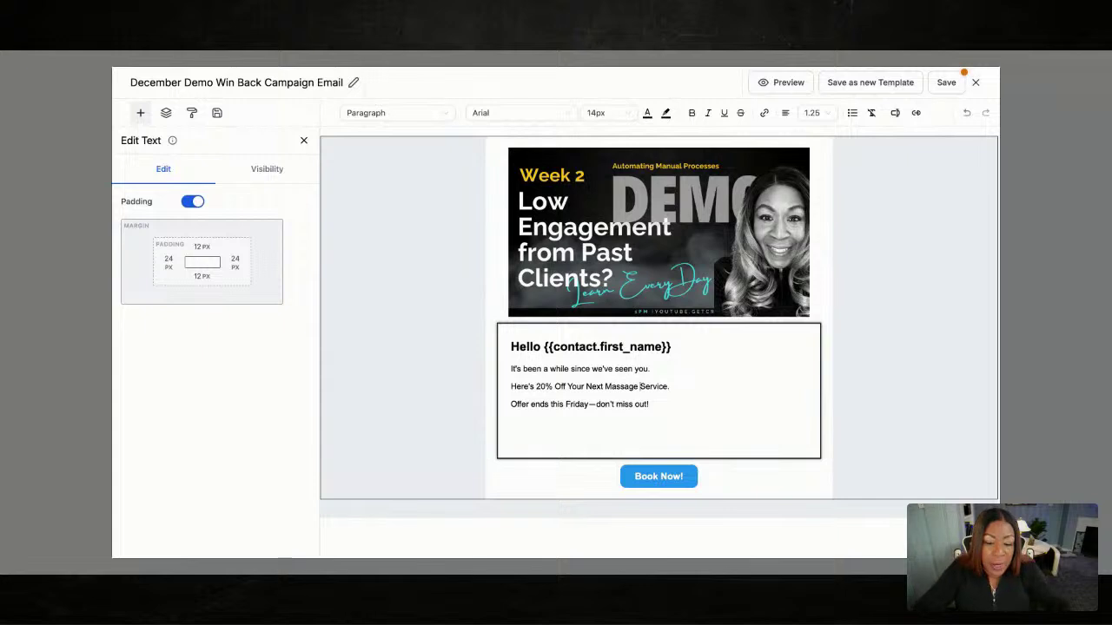
Save and close the edited email template, and save the email action into the workflow.
left_click(952, 83)
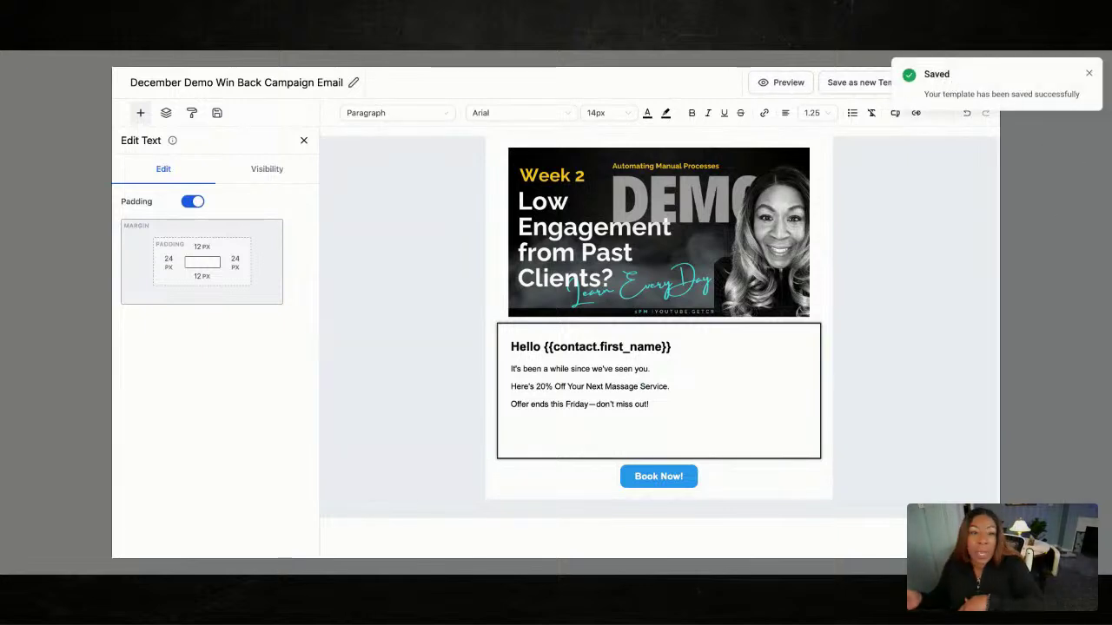
left_click(1089, 73)
left_click(976, 83)
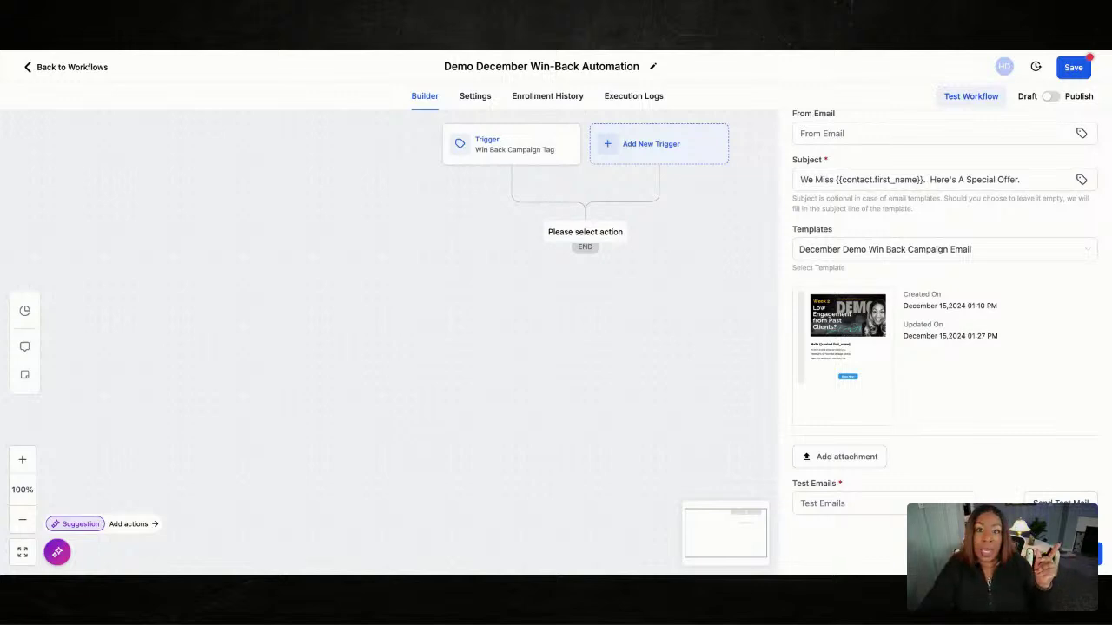
scroll(879, 457, "up", 1)
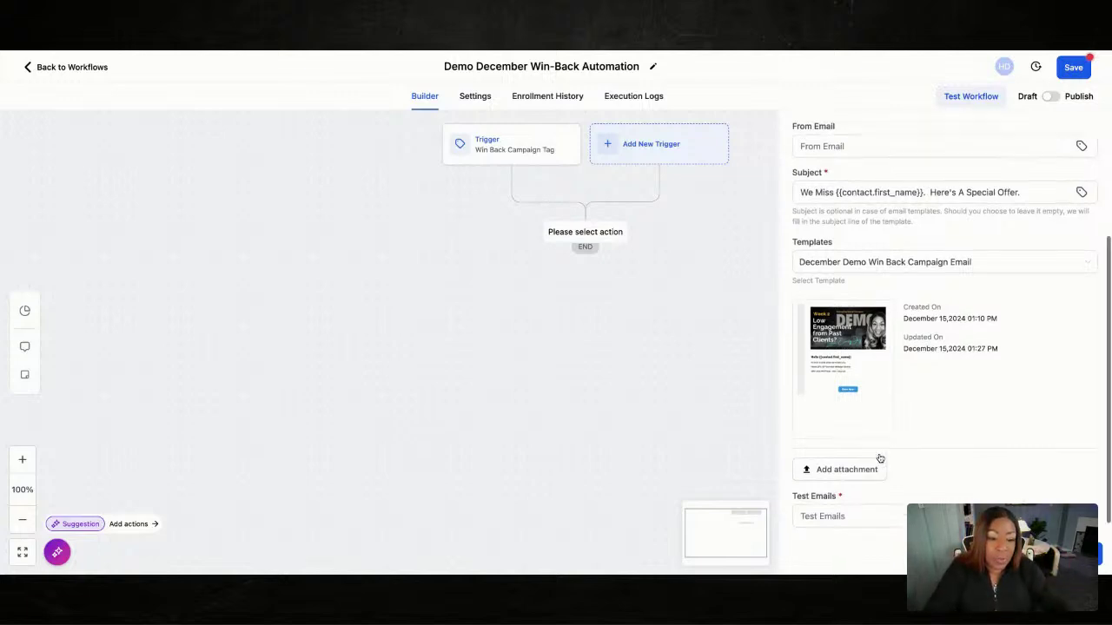
scroll(883, 466, "down", 1)
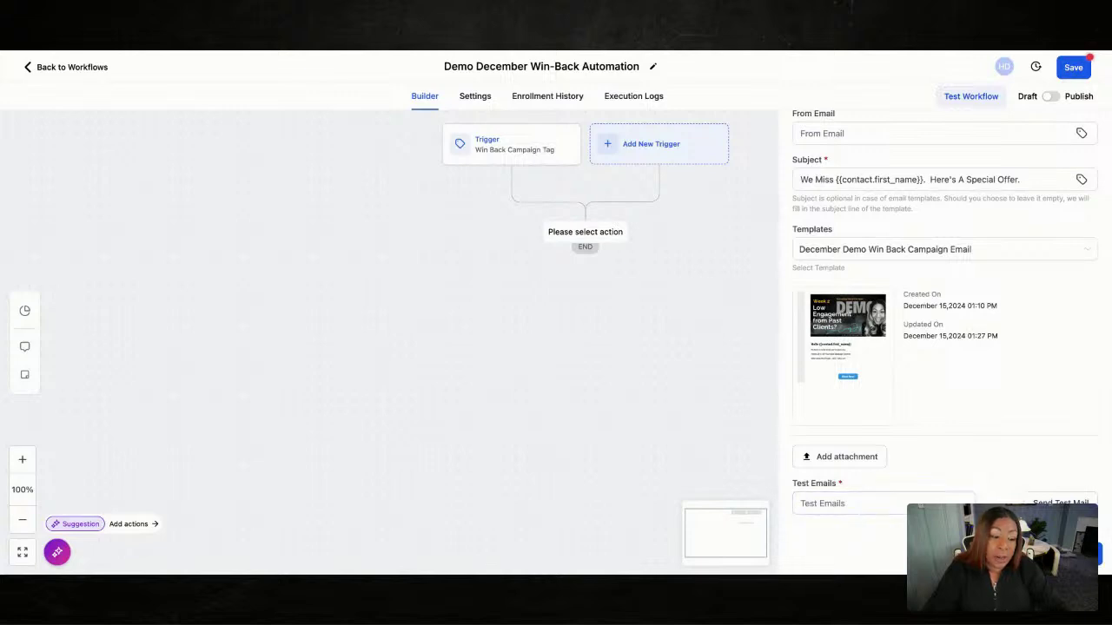
left_click(1068, 553)
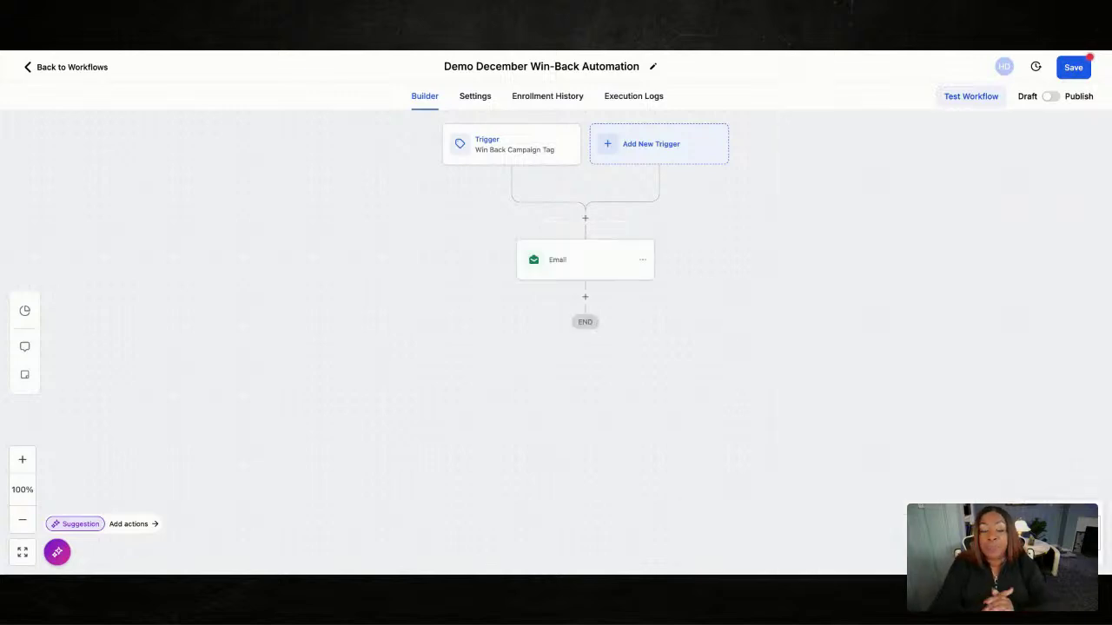
Rename the email action as "Email Win Back Offer 20% Off" and save the action.
left_click(588, 271)
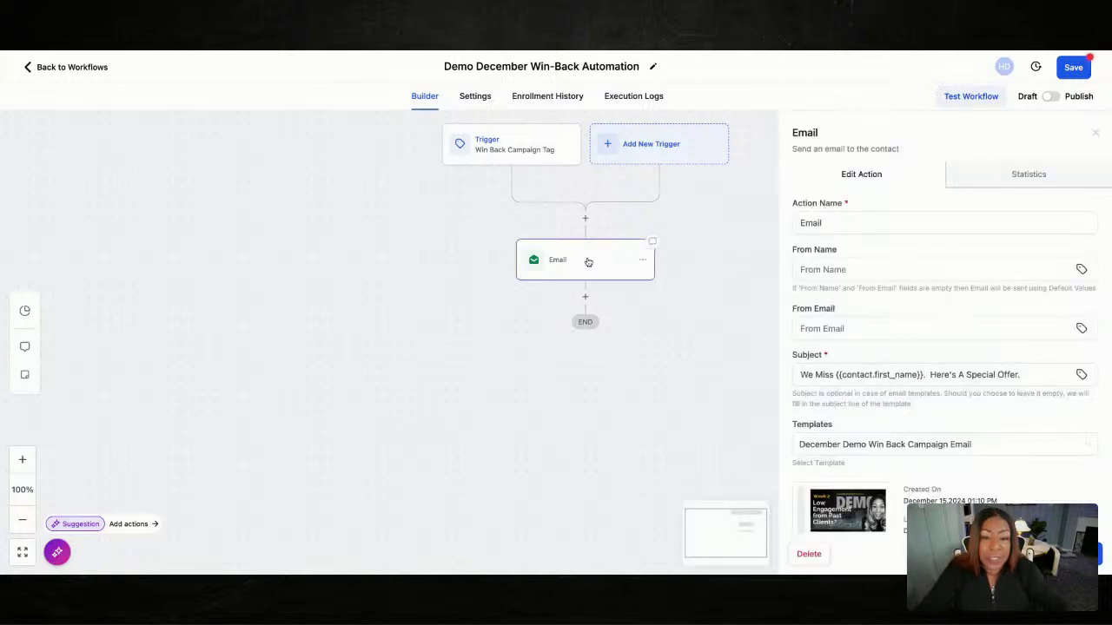
left_click(849, 222)
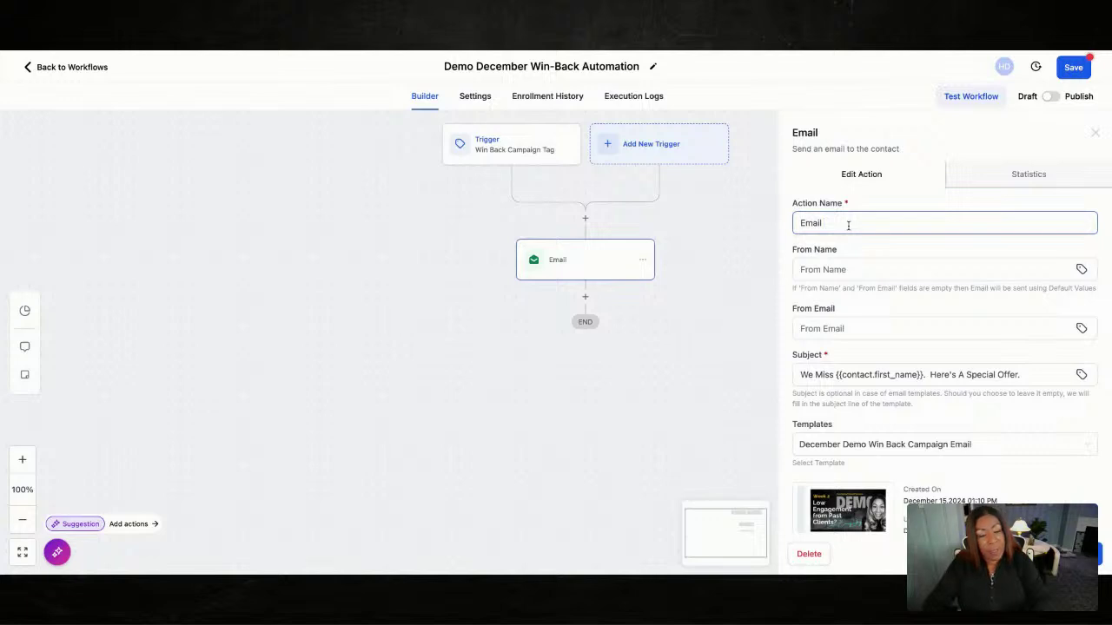
type("Win ")
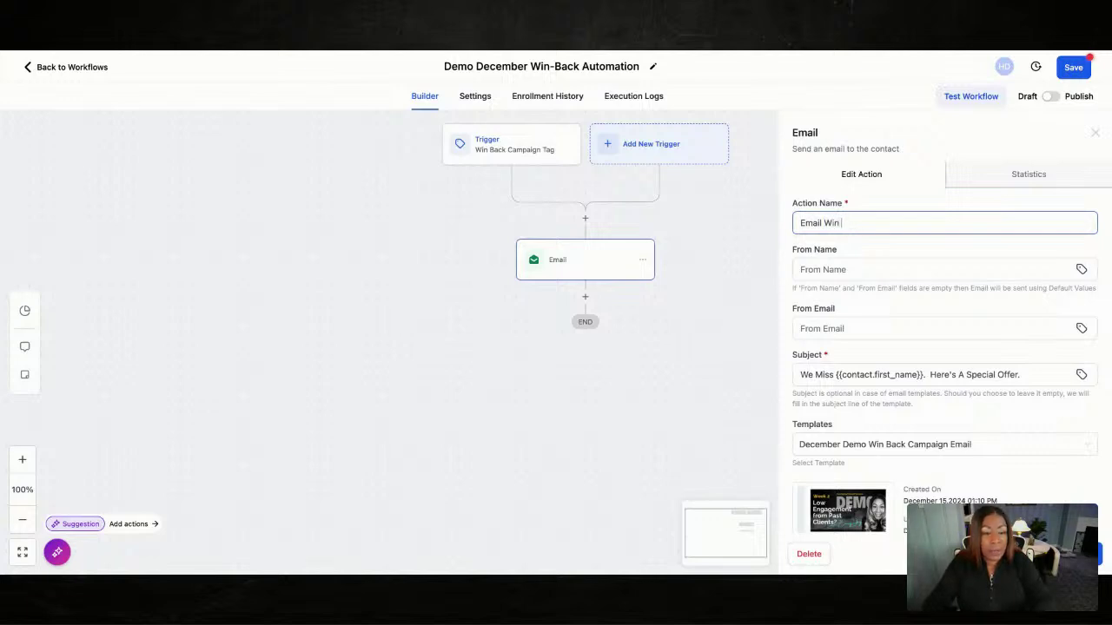
type("Back Offer 20%")
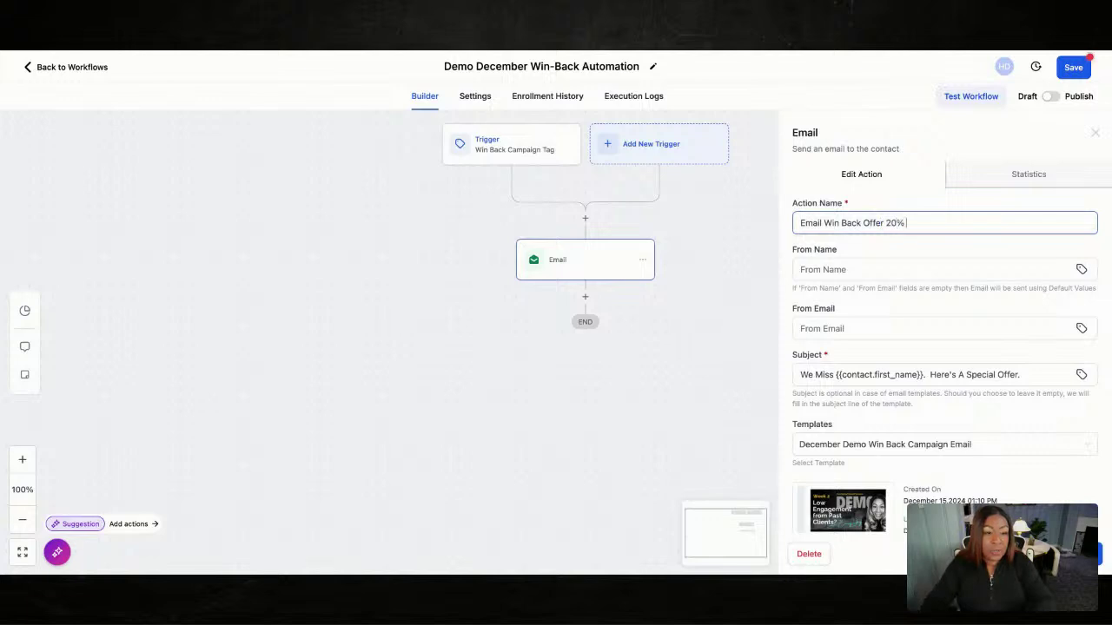
type(" Off")
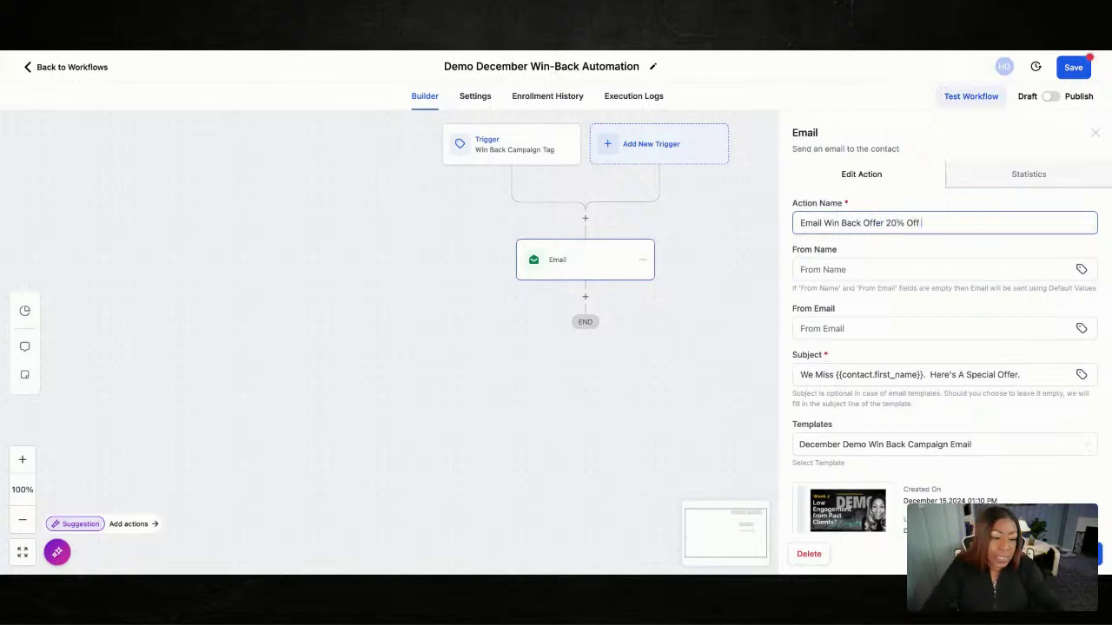
left_click(1067, 554)
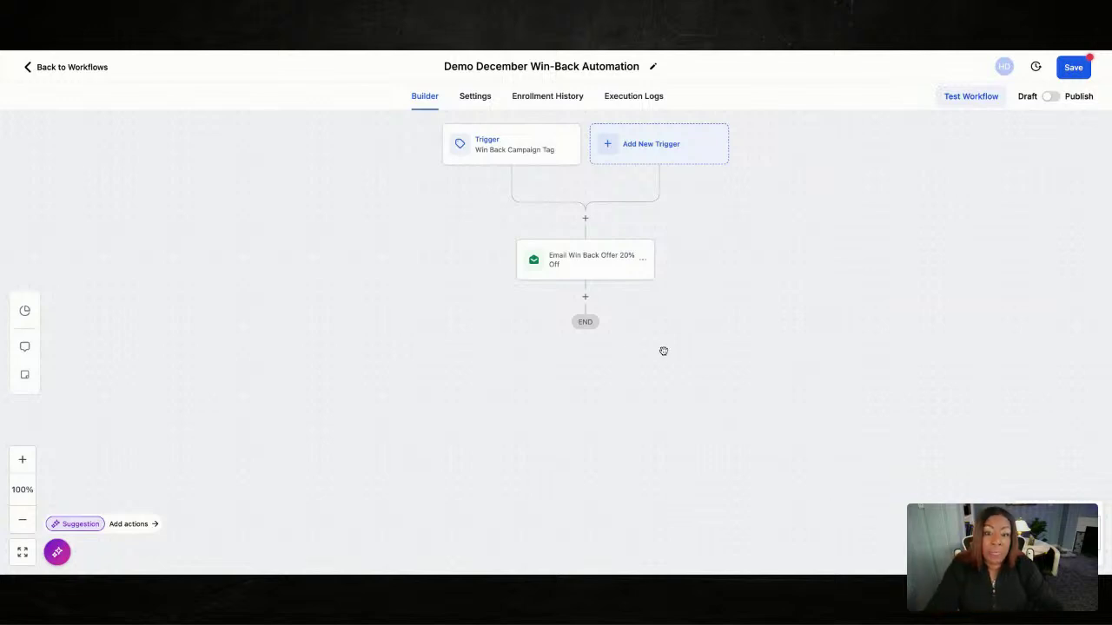
Add a Wait action below the email with a time delay of 2 days.
left_click(584, 300)
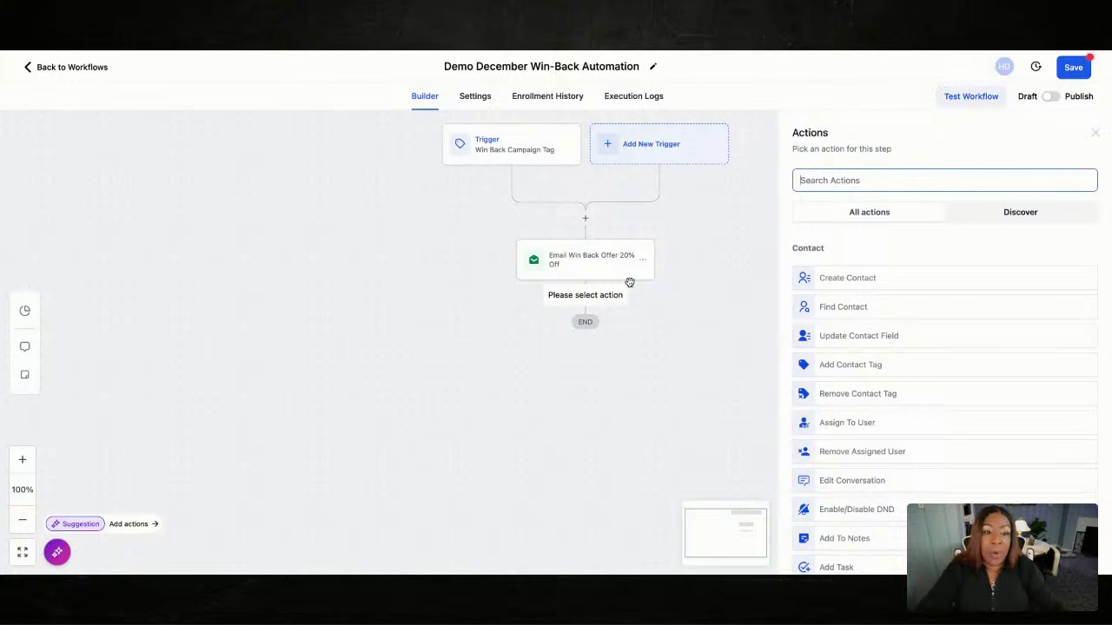
type("wait")
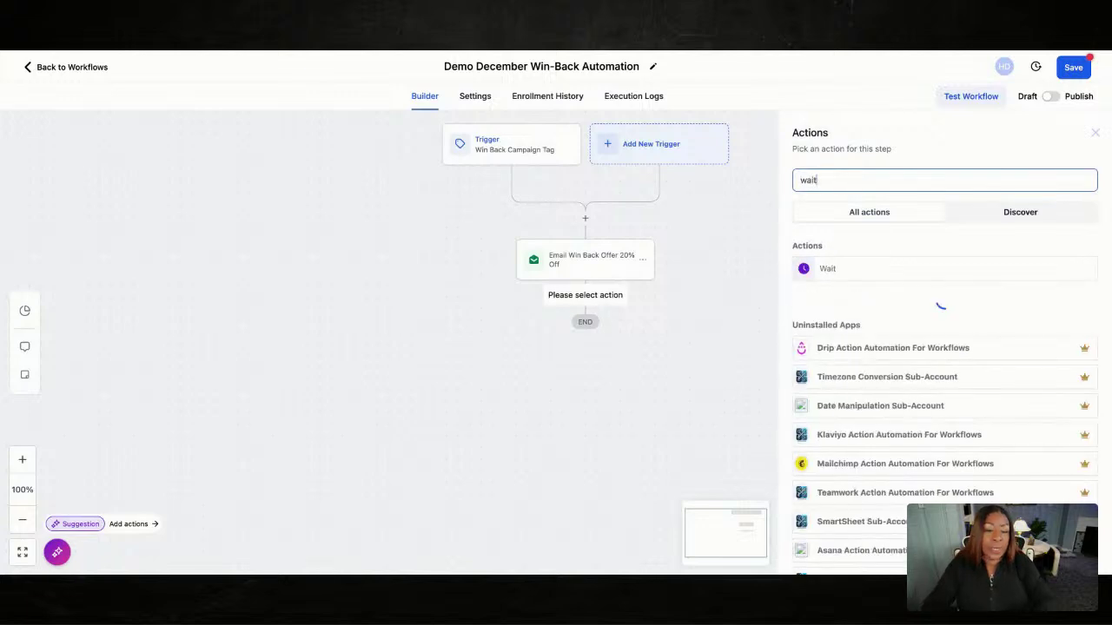
left_click(819, 270)
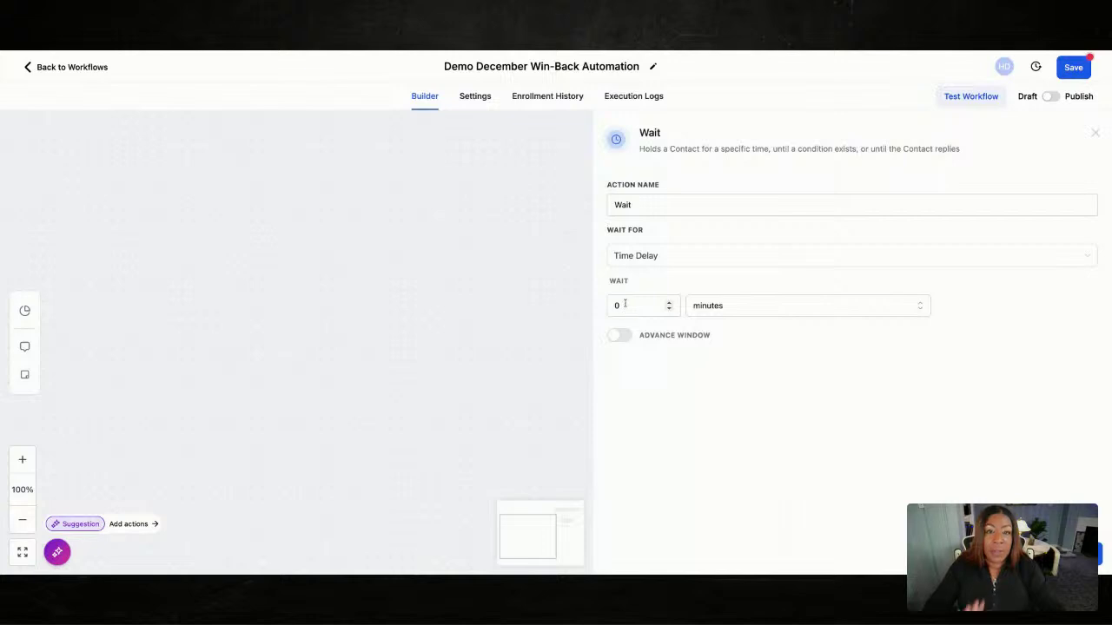
left_click_drag(533, 305, 358, 306)
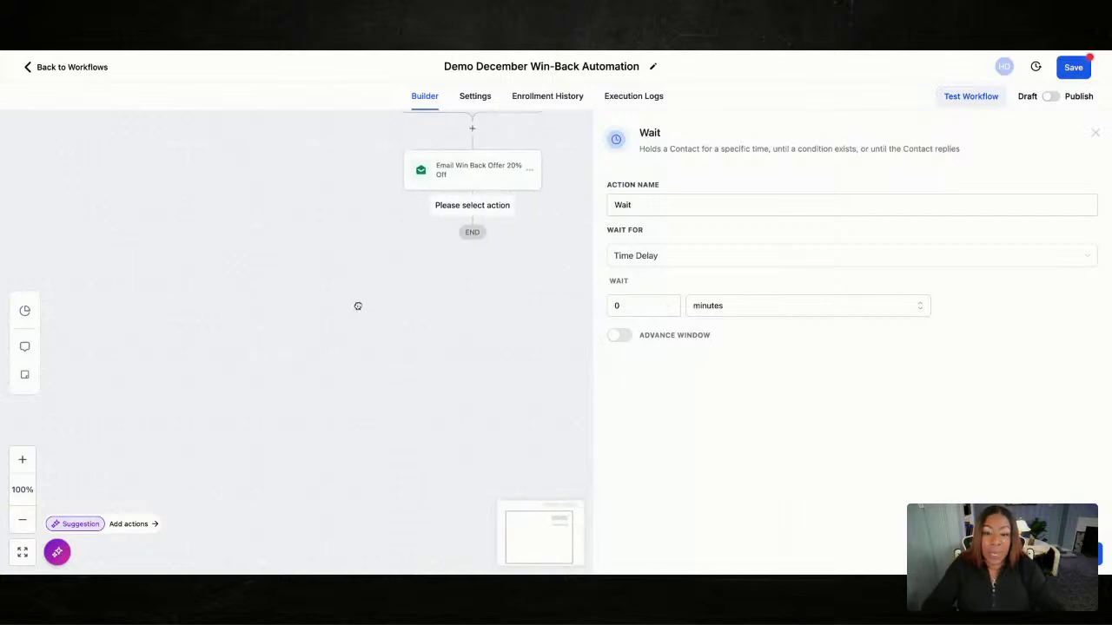
left_click(625, 309)
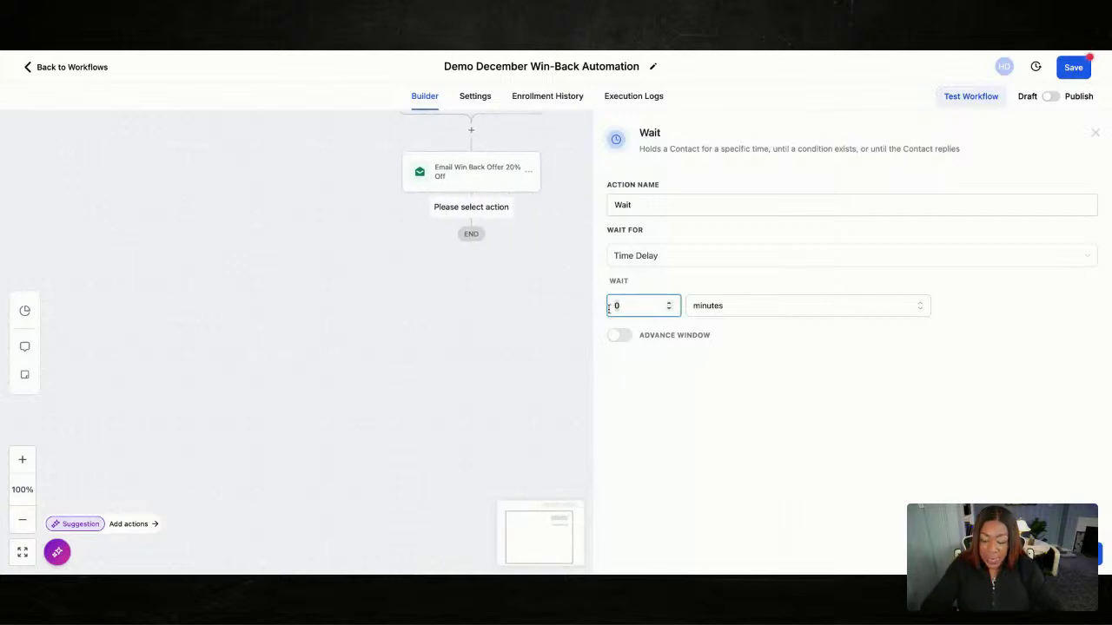
type("2")
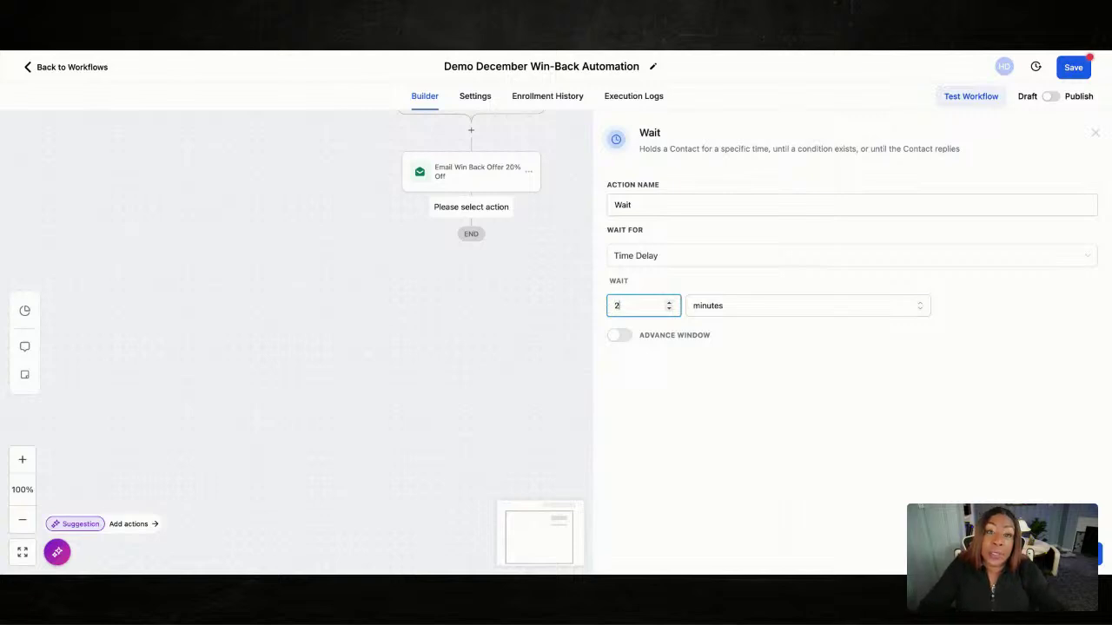
left_click(710, 309)
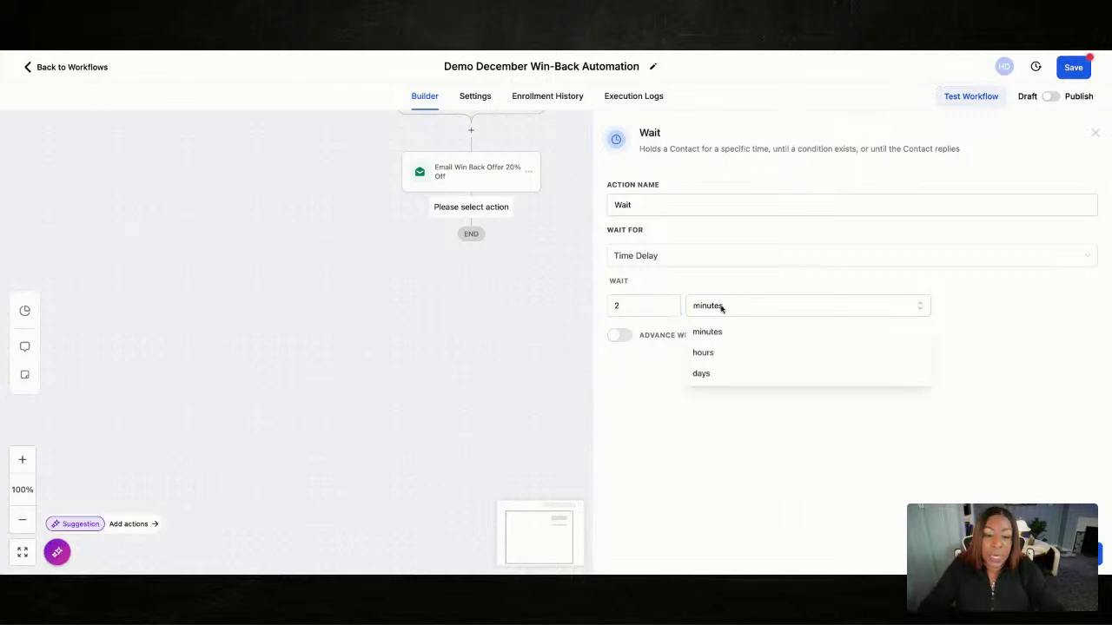
left_click(726, 374)
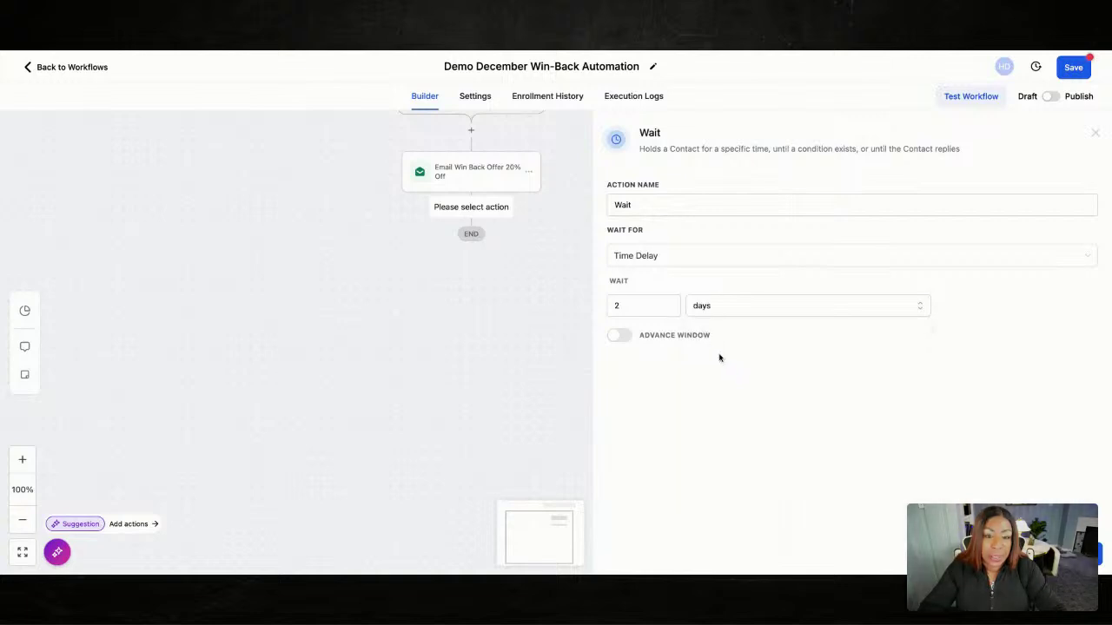
Name the wait action "Wait 1-2 Days After Sending Original Email" and save it.
left_click(697, 212)
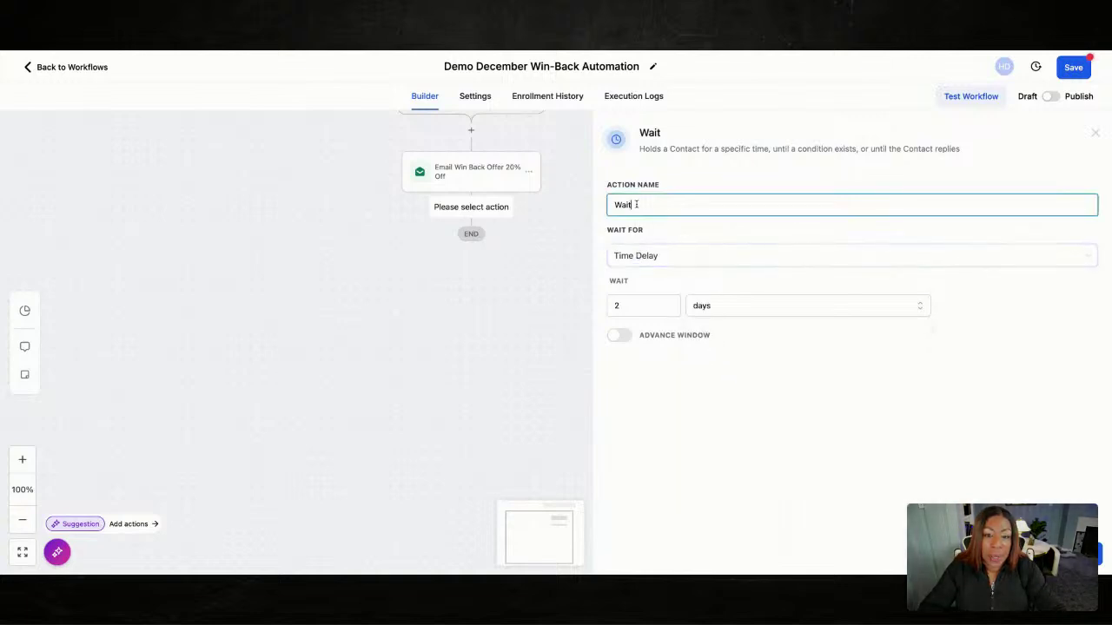
type("1-2 ")
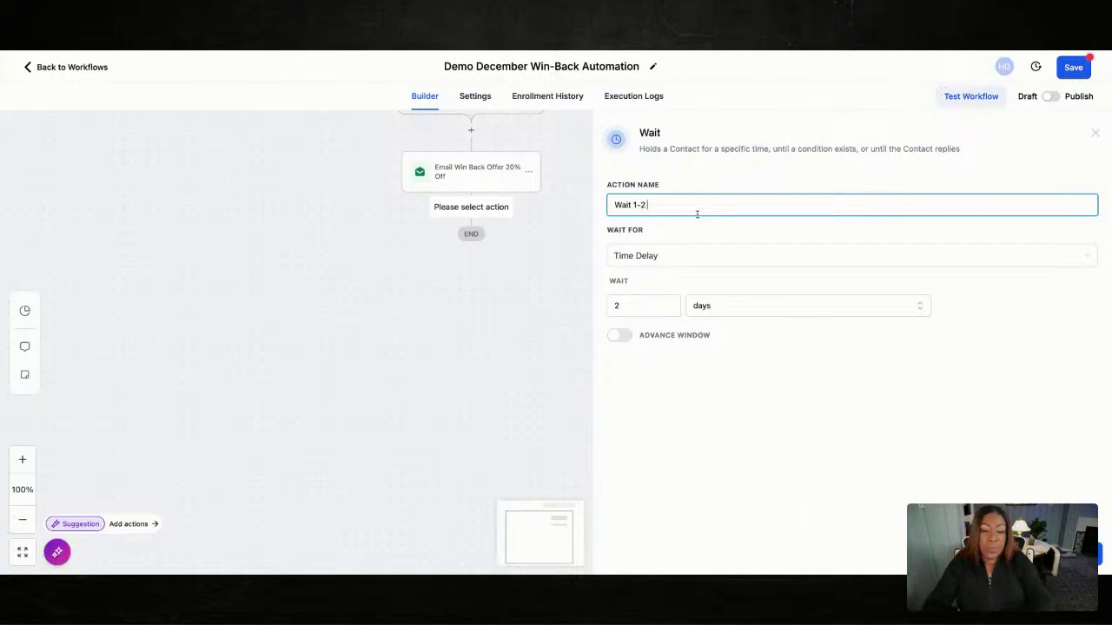
type("Days Al")
type("ter Sen")
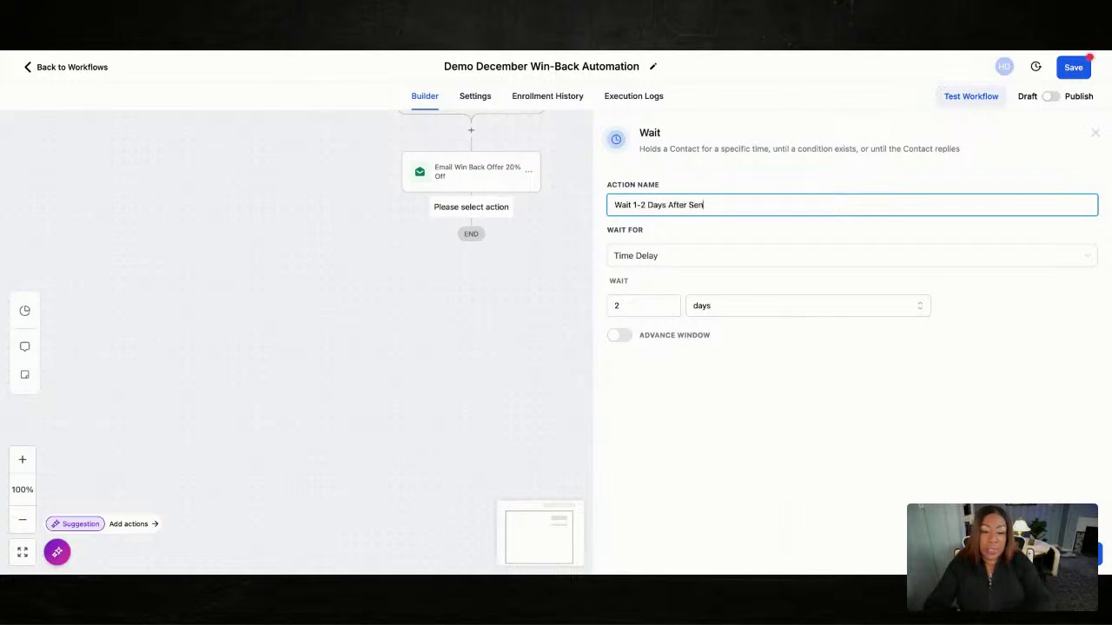
type("ding Original Email")
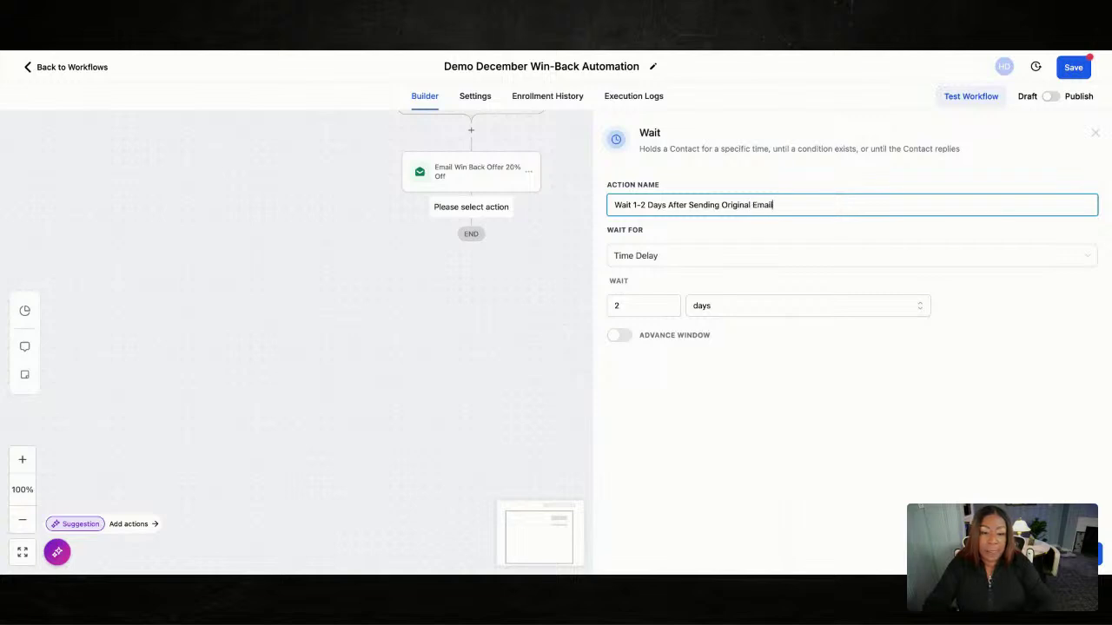
left_click(825, 365)
left_click(1067, 554)
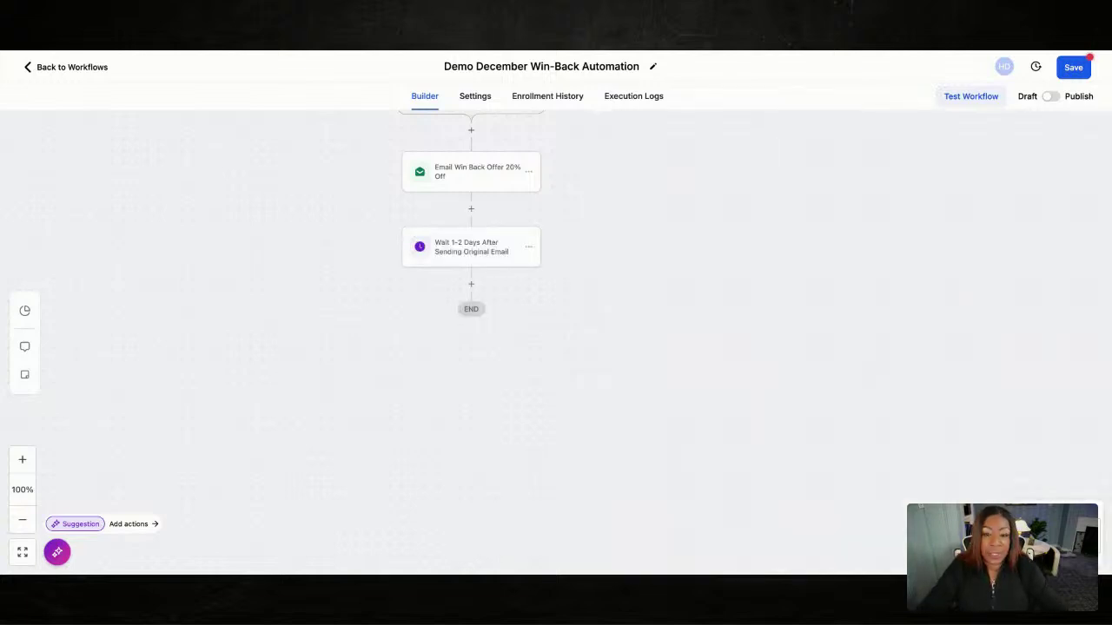
Add a Send SMS action after the wait using the "30 Day Demo Winback Campaig (HTML snippet)" template, and save it.
left_click(470, 285)
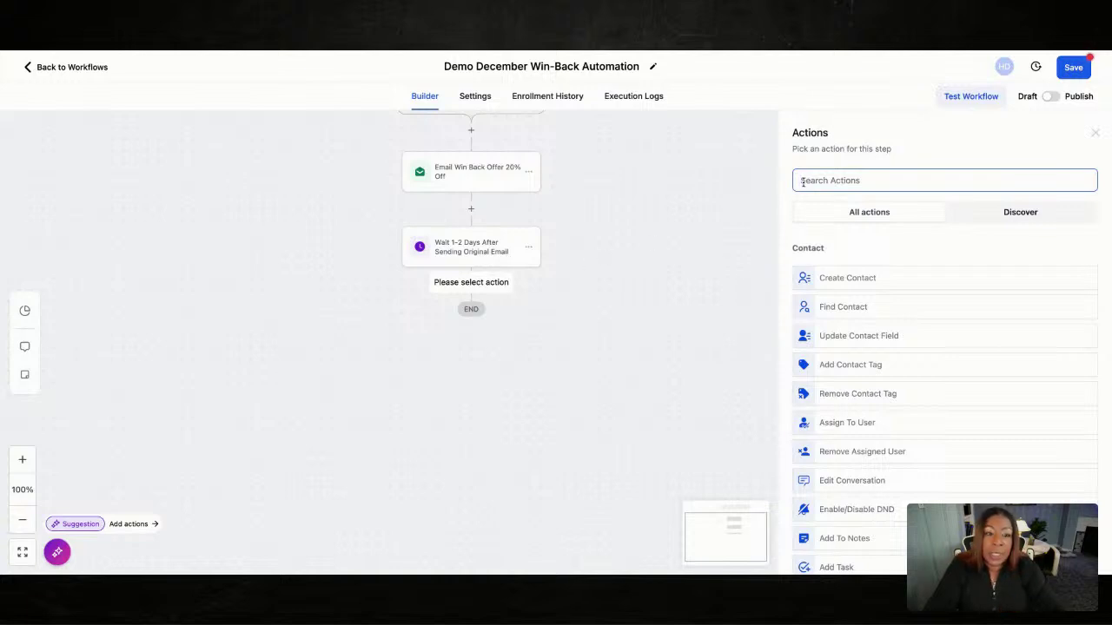
type("send")
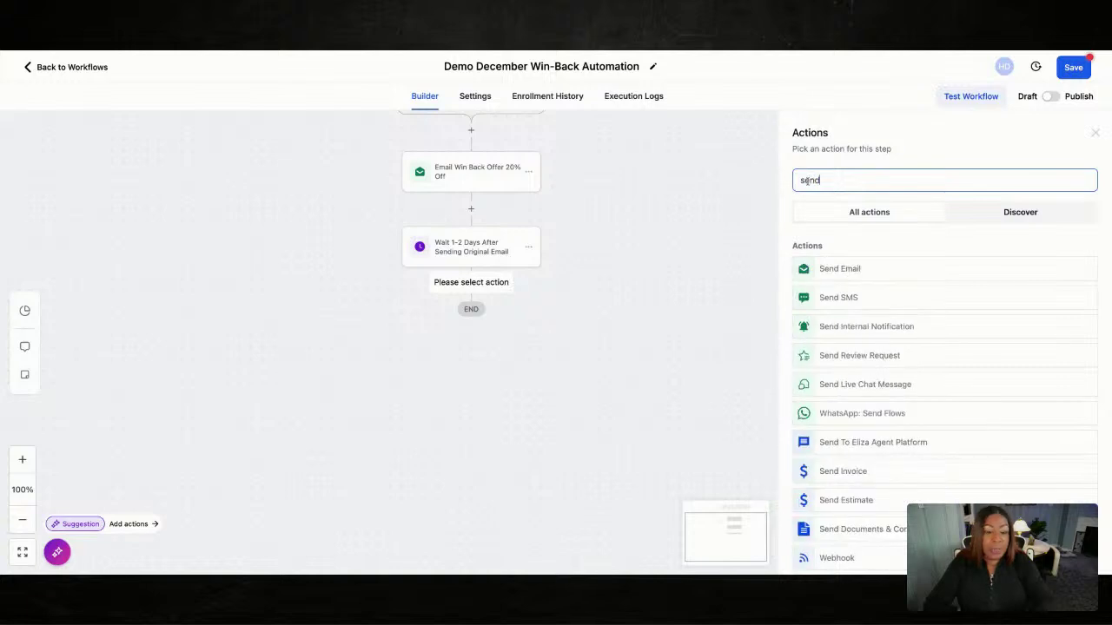
scroll(809, 180, "down", 1)
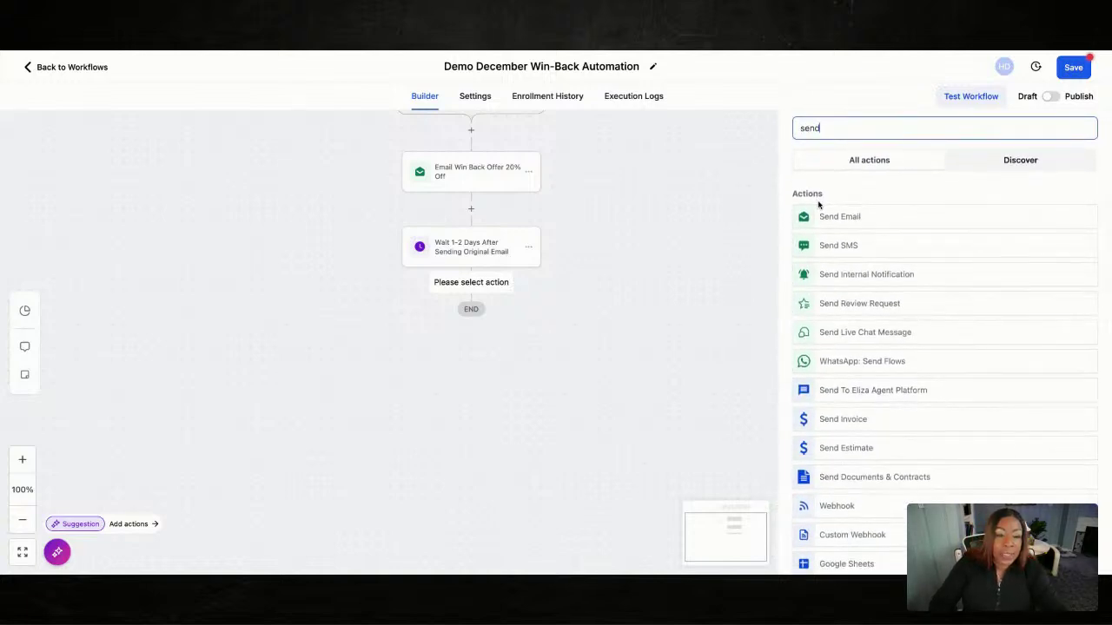
left_click(840, 246)
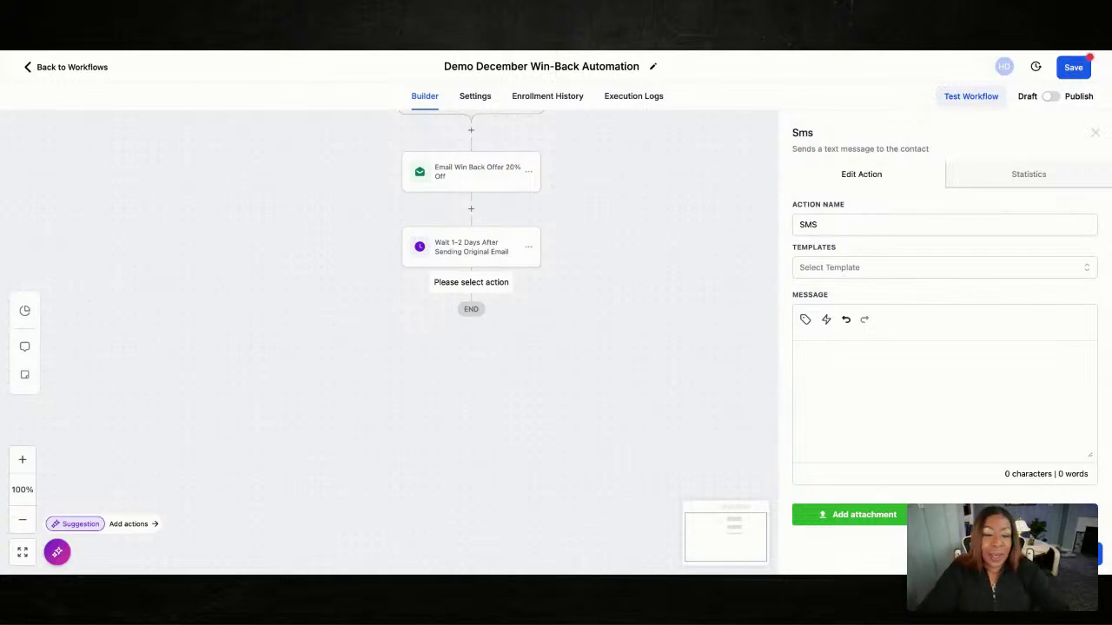
left_click(838, 271)
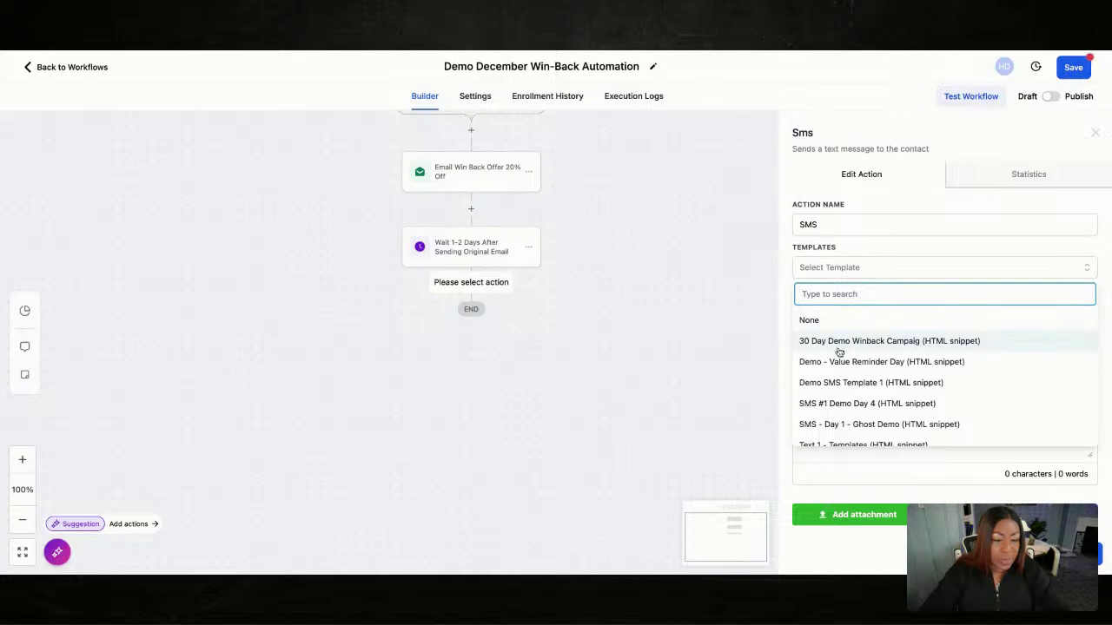
left_click(926, 347)
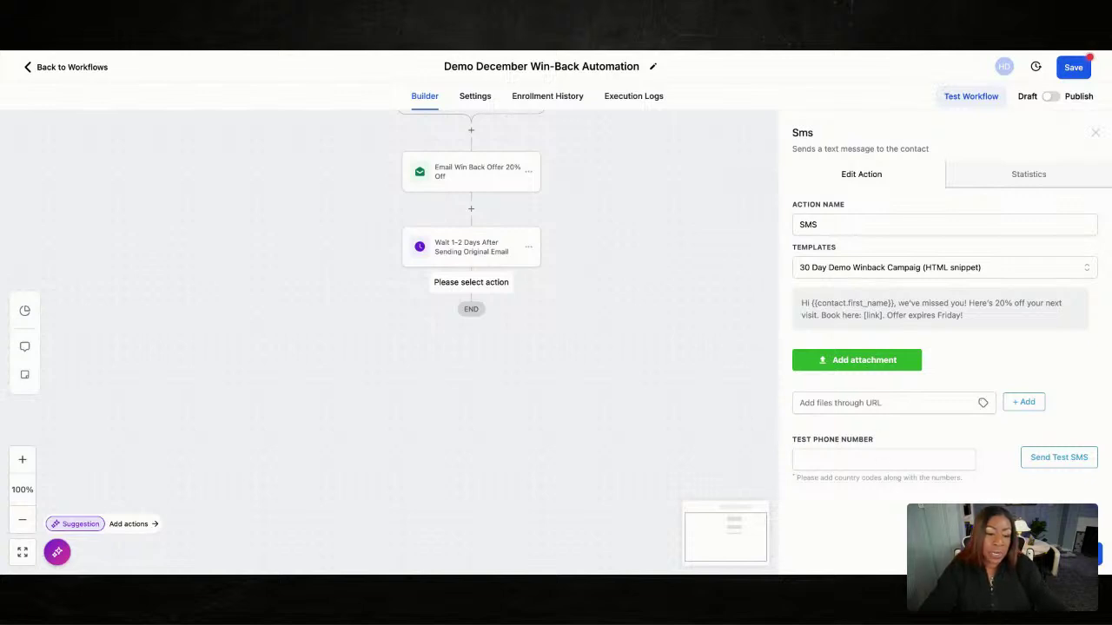
left_click(1070, 554)
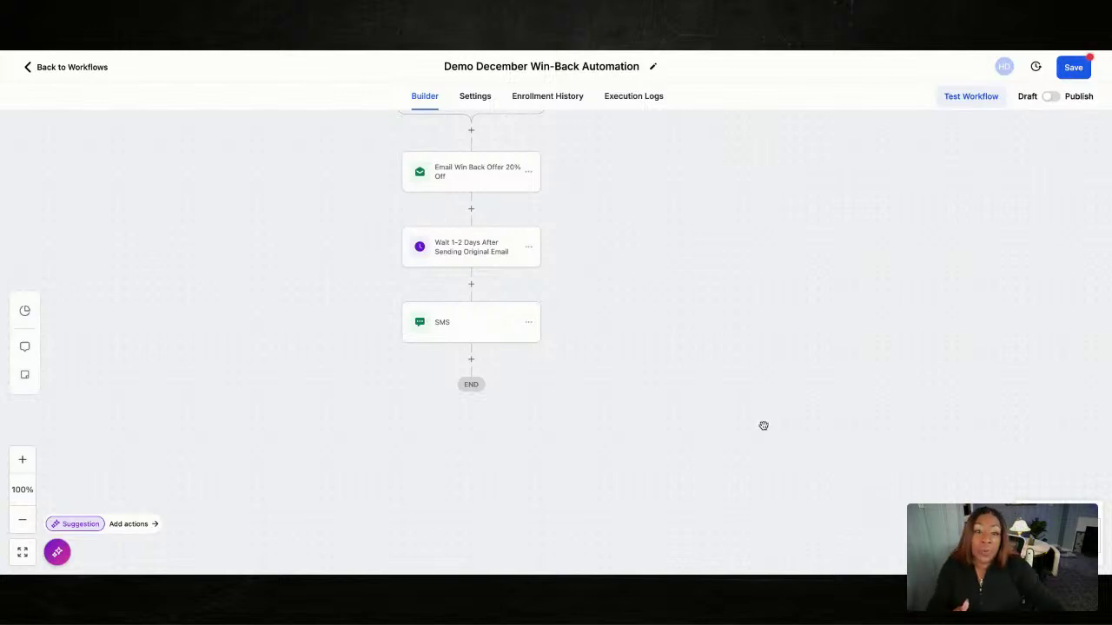
Save the whole workflow and switch it from Draft to Publish.
scroll(722, 330, "down", 1)
scroll(722, 330, "up", 3)
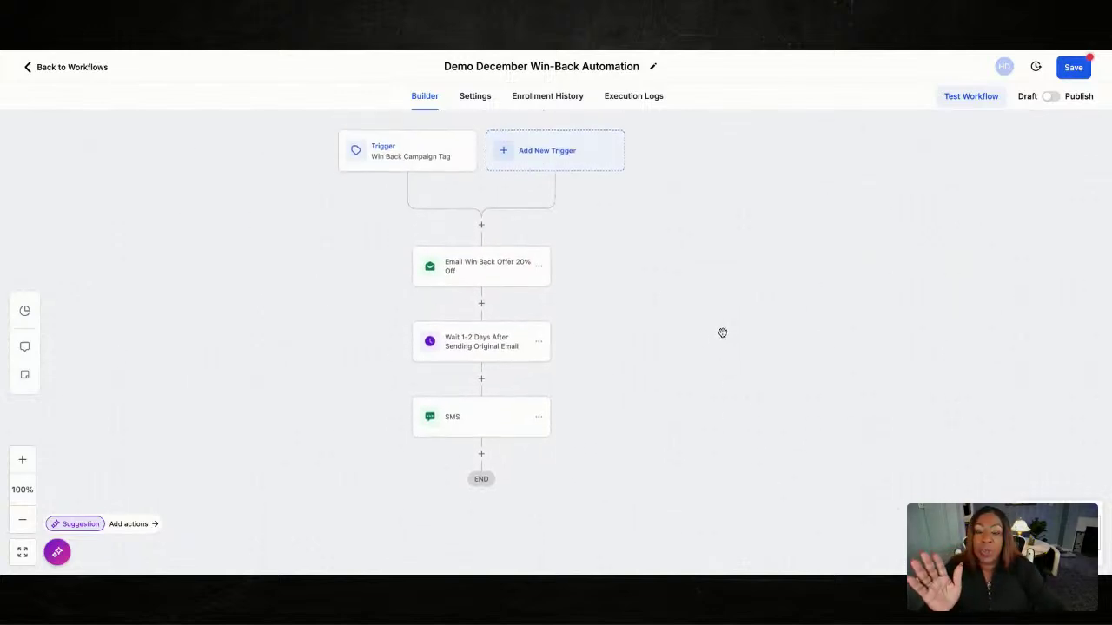
scroll(722, 333, "up", 1)
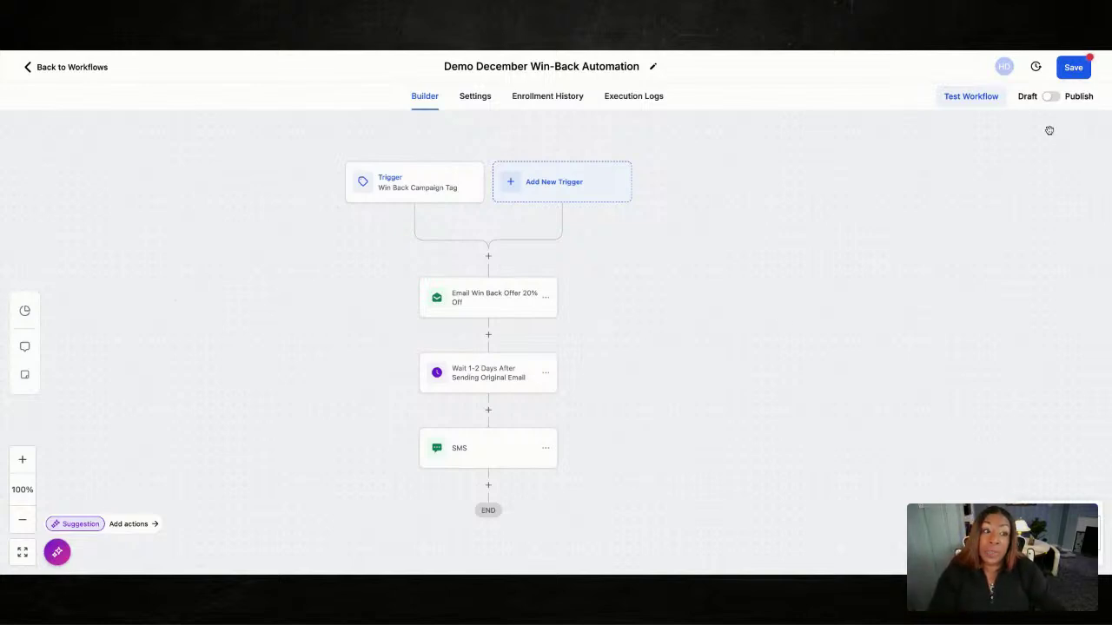
left_click(1072, 75)
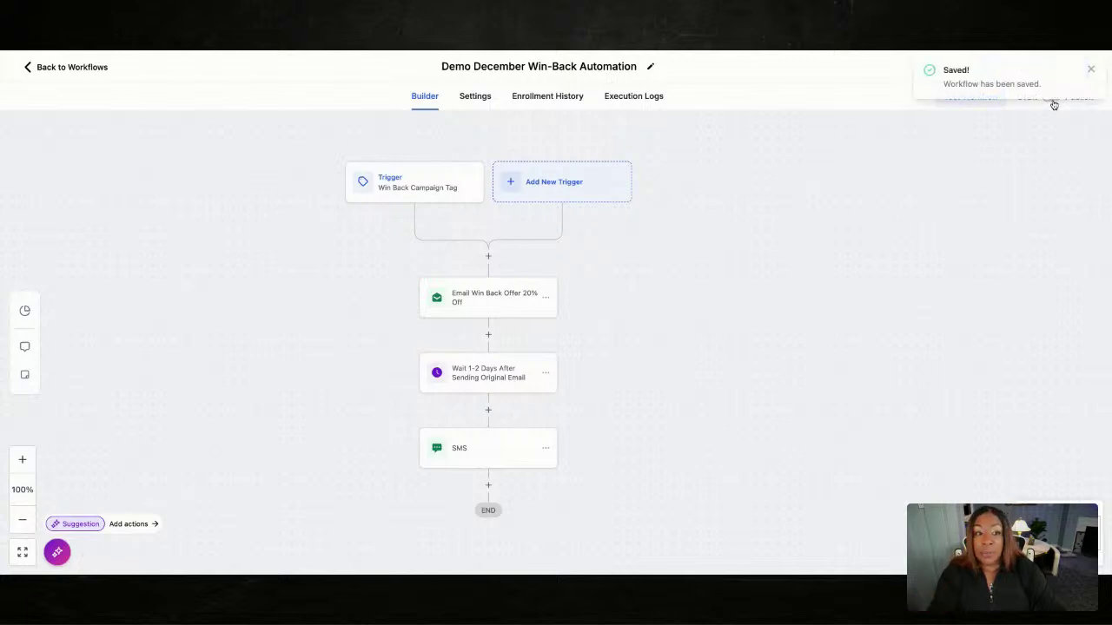
left_click(1091, 71)
left_click(1051, 97)
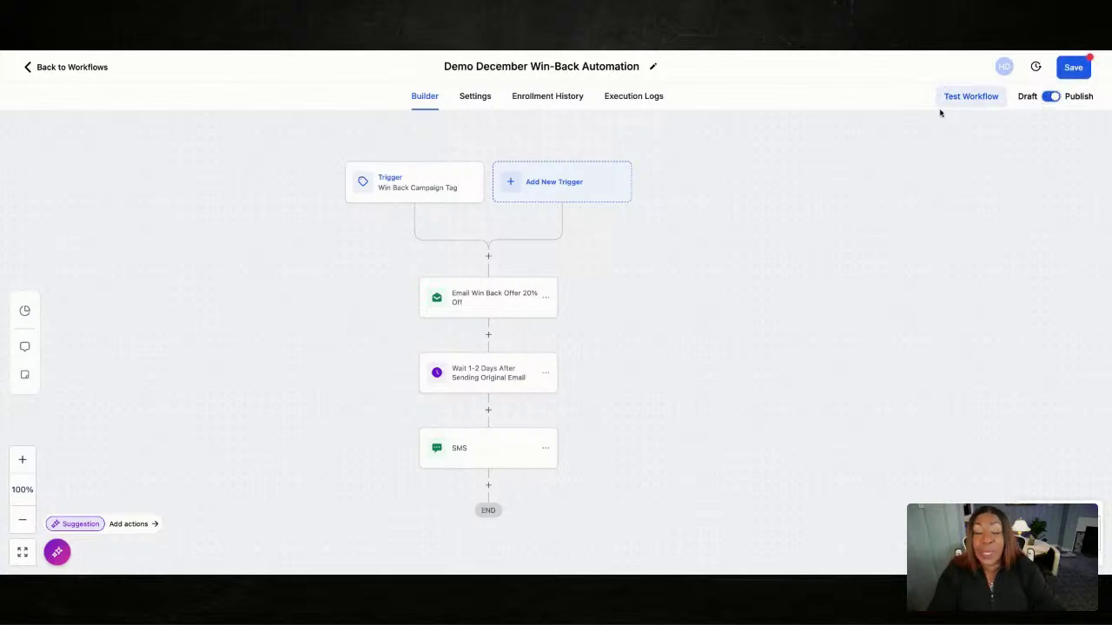
Save the published win-back workflow and return to the workflow list.
left_click(1071, 69)
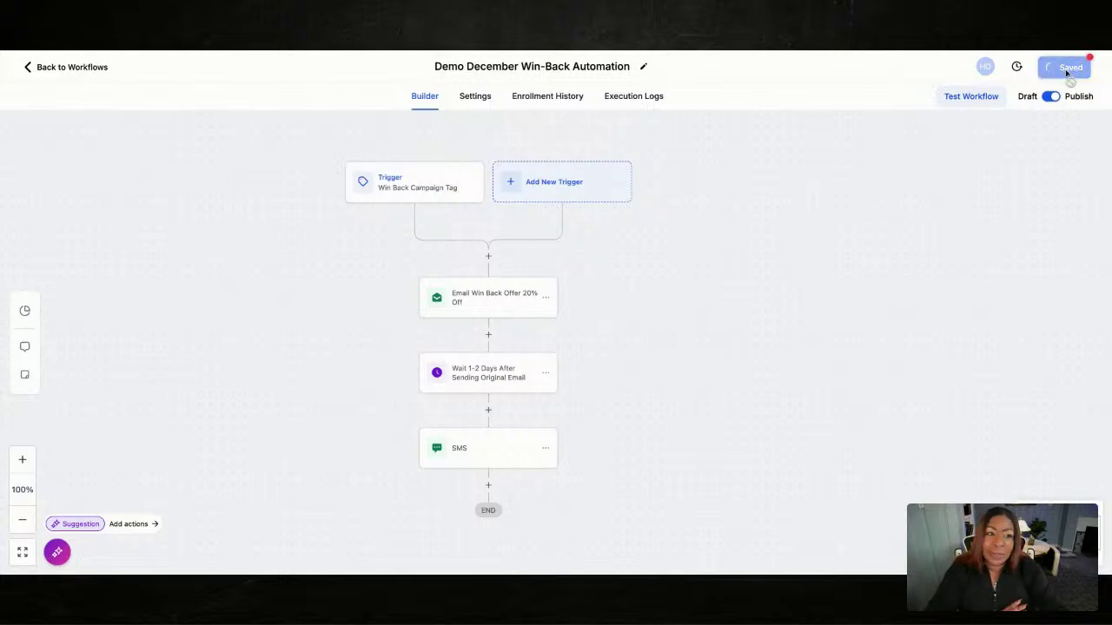
left_click(87, 69)
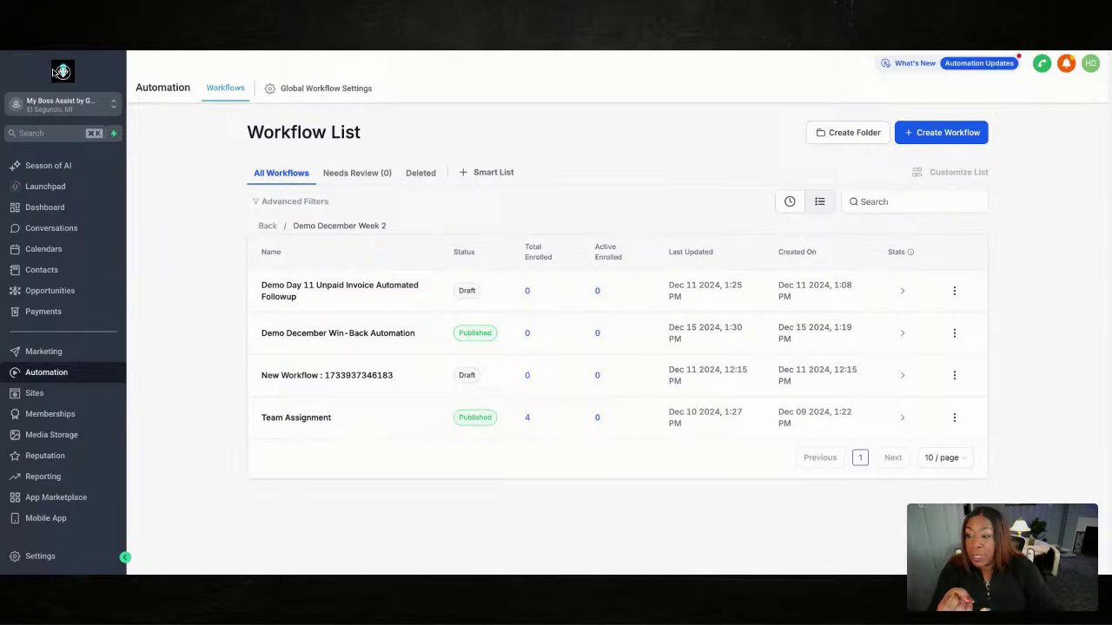
Open the December Demo Campaign smart list in Contacts and select all of its contacts.
left_click(54, 252)
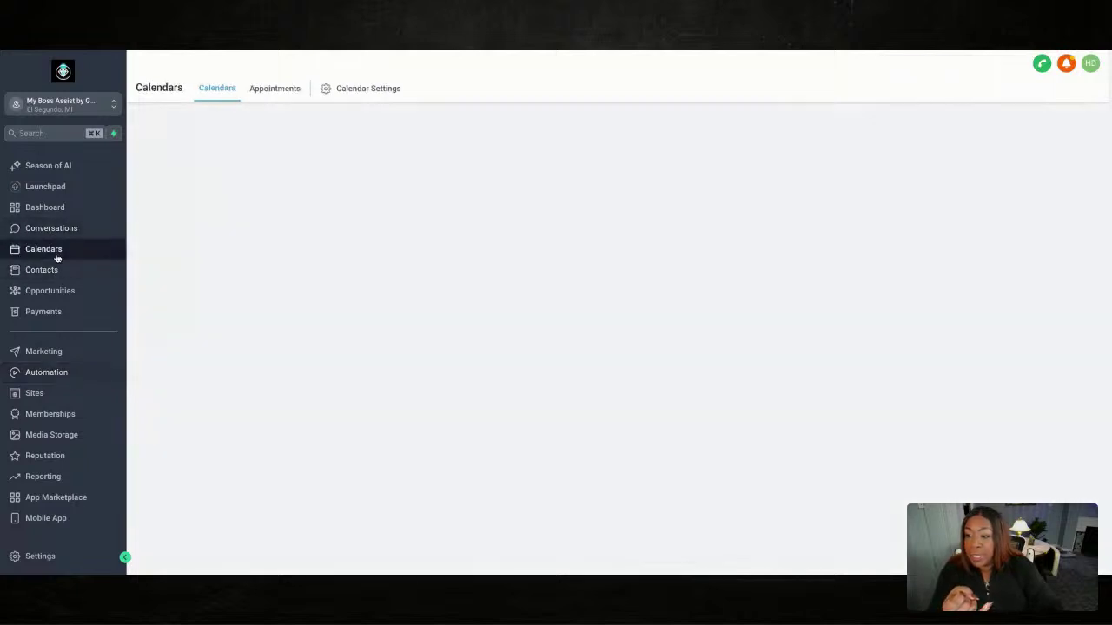
left_click(55, 271)
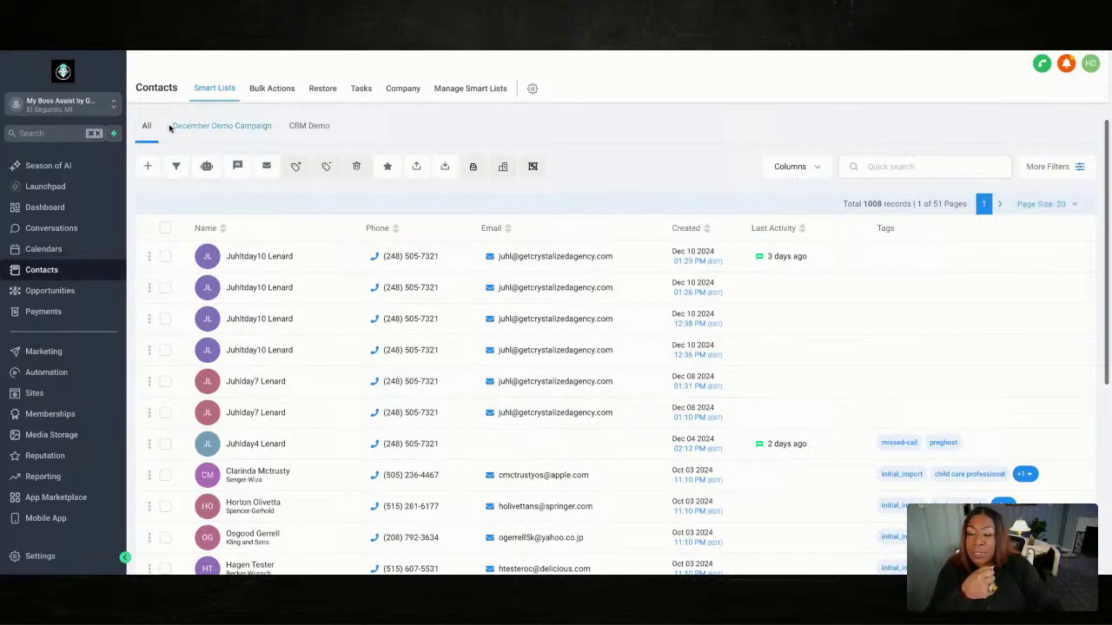
left_click(241, 131)
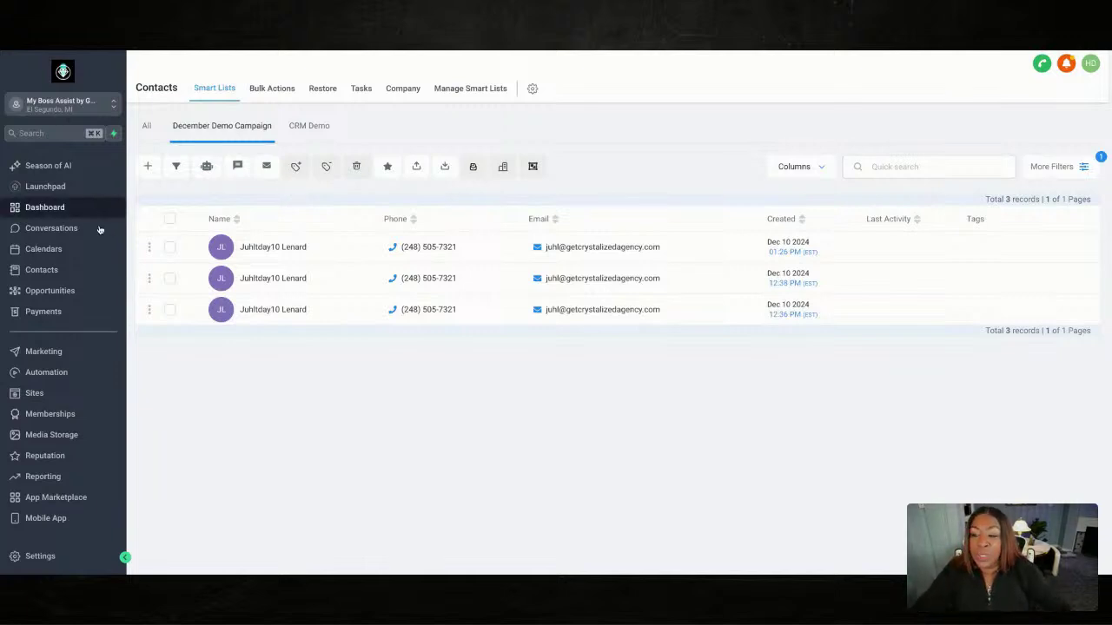
left_click(169, 219)
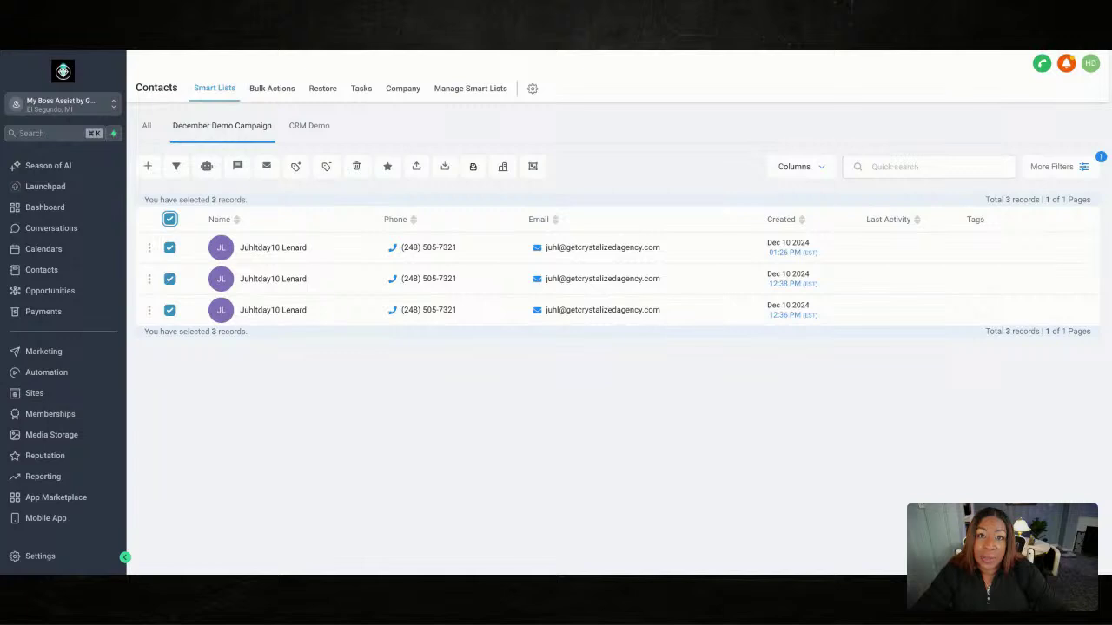
Start adding the selected contacts to the Demo December Win-Back Automation workflow, using the option to add all at a scheduled time.
left_click(211, 169)
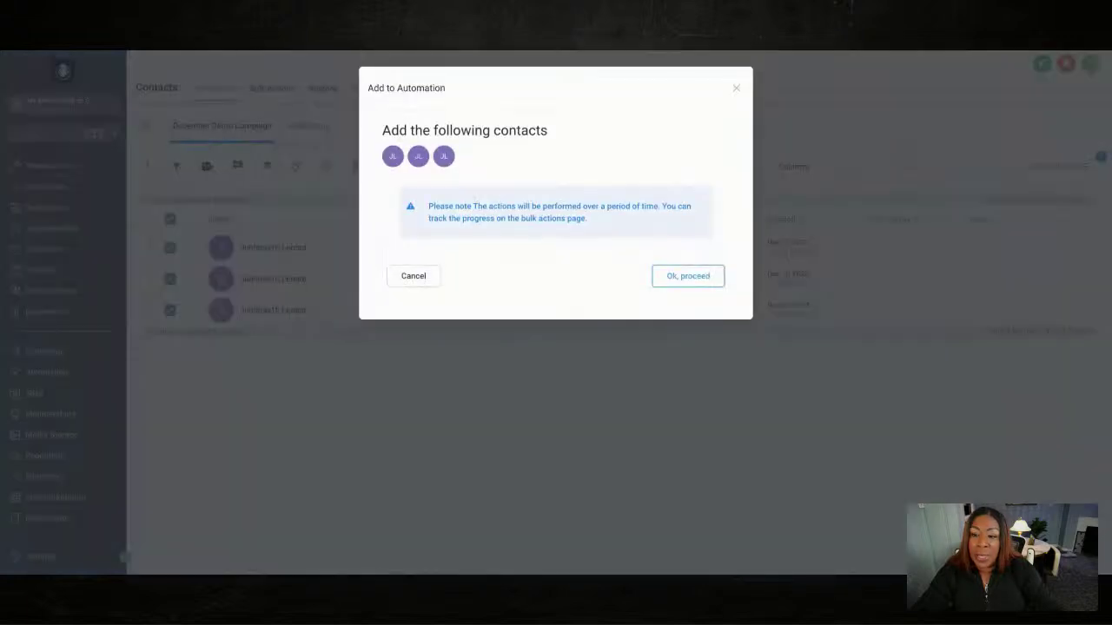
left_click(703, 279)
left_click(529, 218)
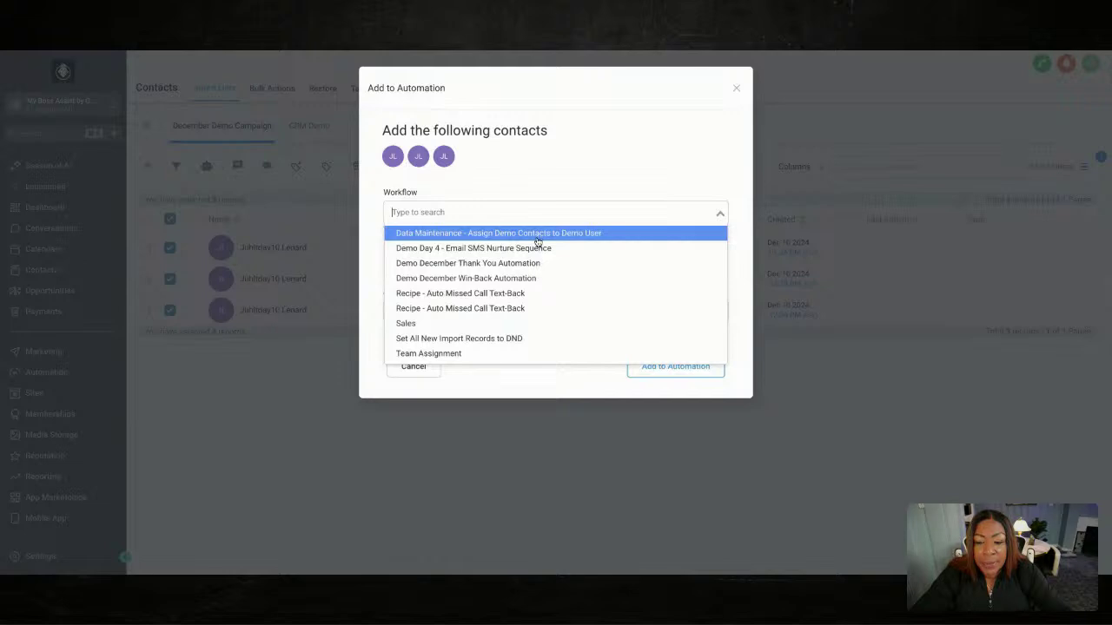
left_click(533, 279)
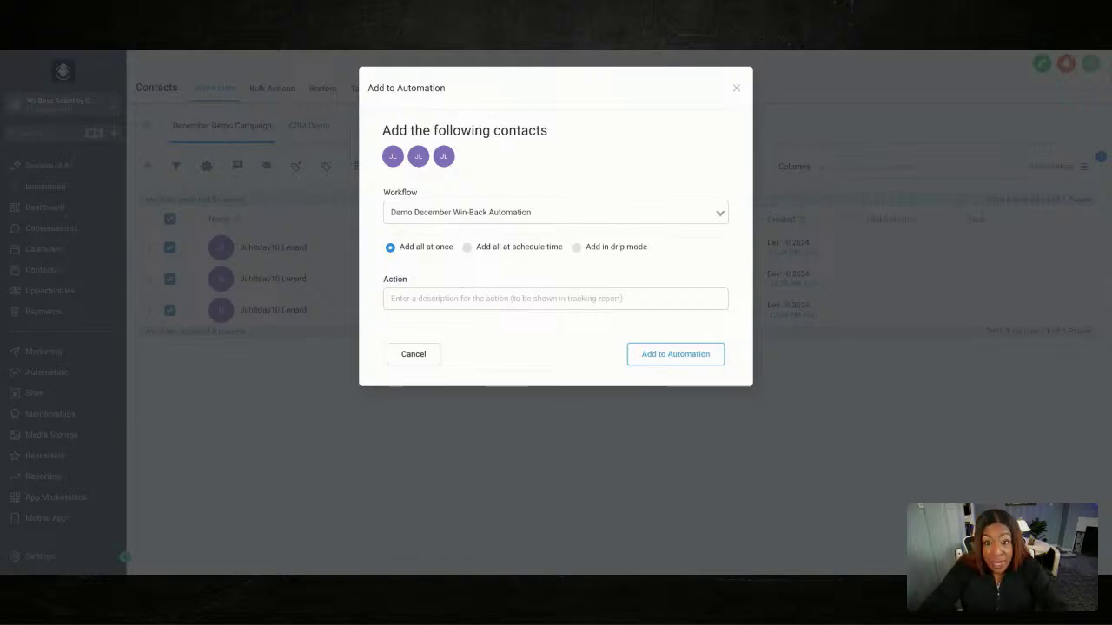
left_click(469, 250)
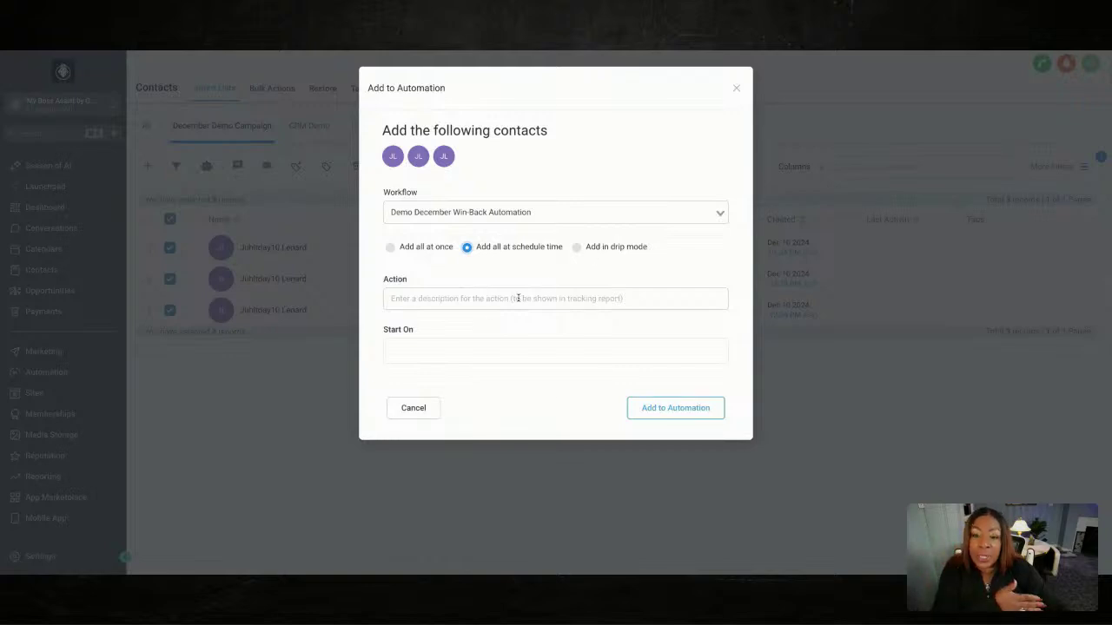
Enter "Added list to December Drip Email Campaign" as the action description.
left_click(490, 298)
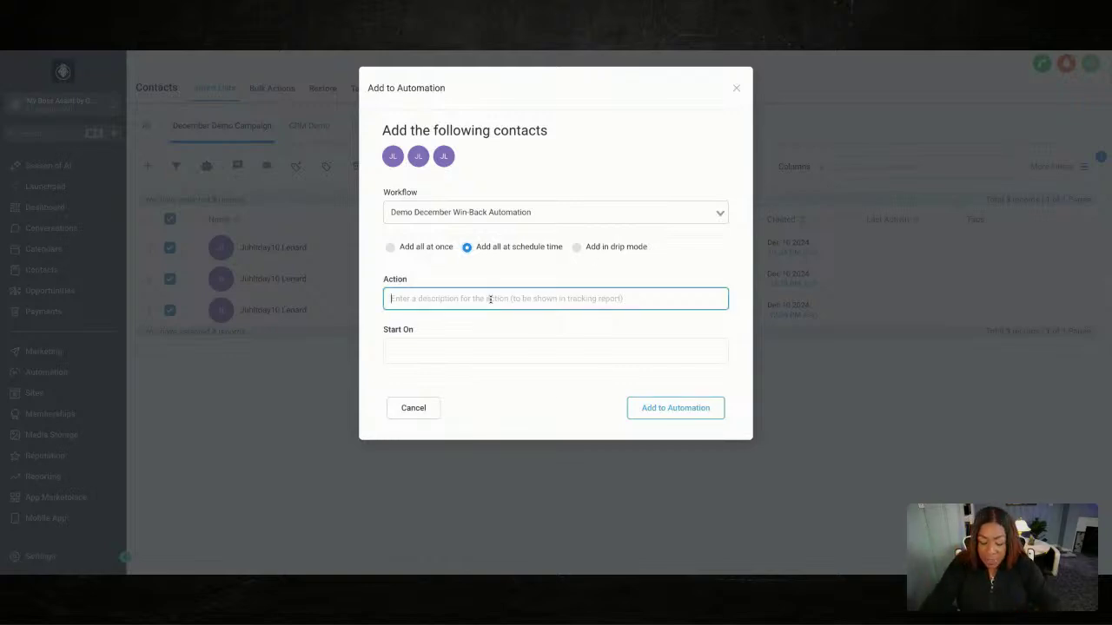
type("Added ")
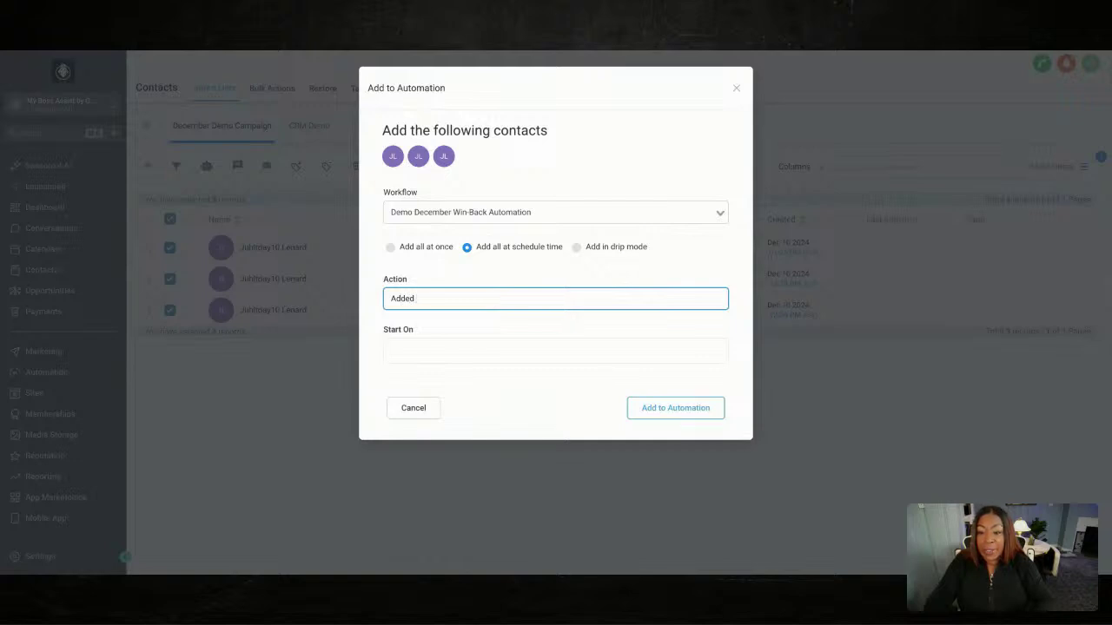
type("list to Dem")
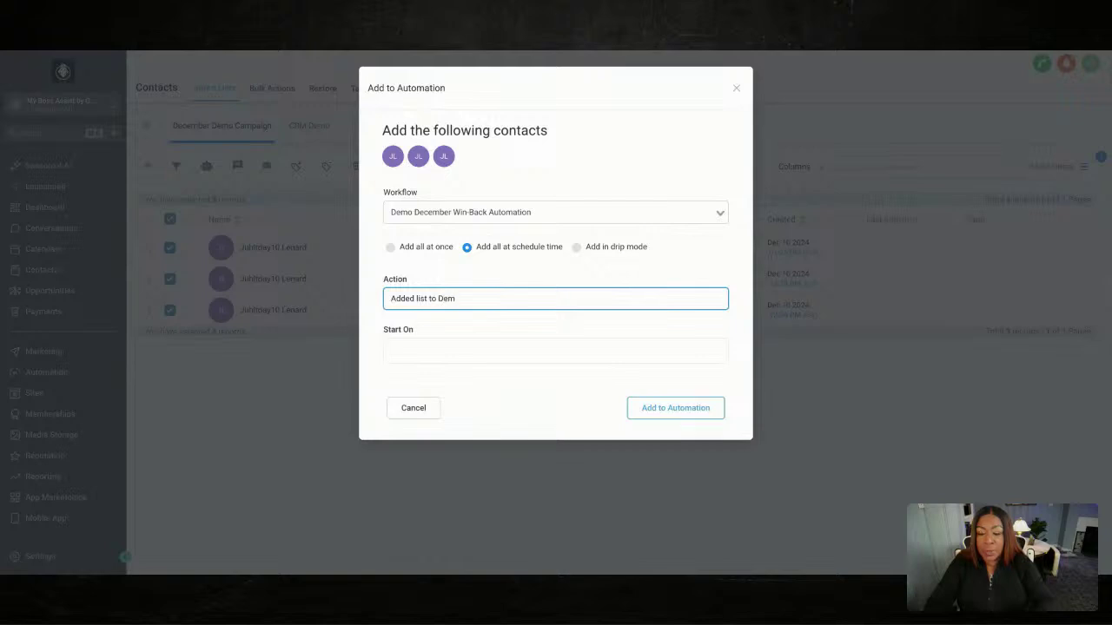
key("BackSpace")
key("BackSpace")
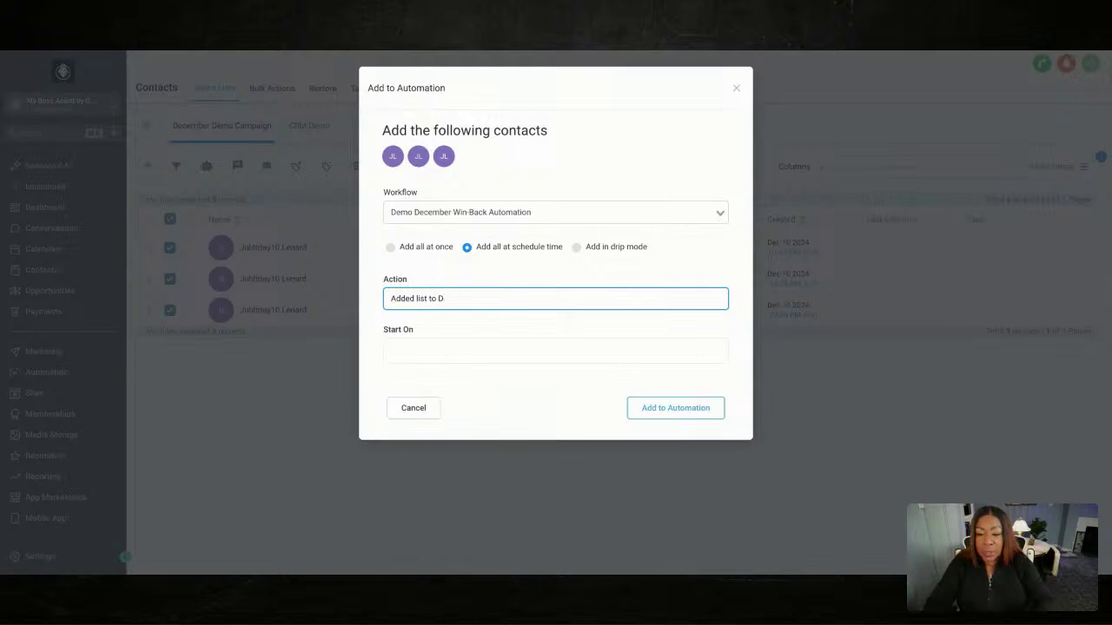
type("ecedmber Drip")
key("BackSpace")
key("BackSpace")
key("BackSpace")
key("BackSpace")
key("BackSpace")
key("BackSpace")
key("BackSpace")
key("BackSpace")
key("BackSpace")
key("BackSpace")
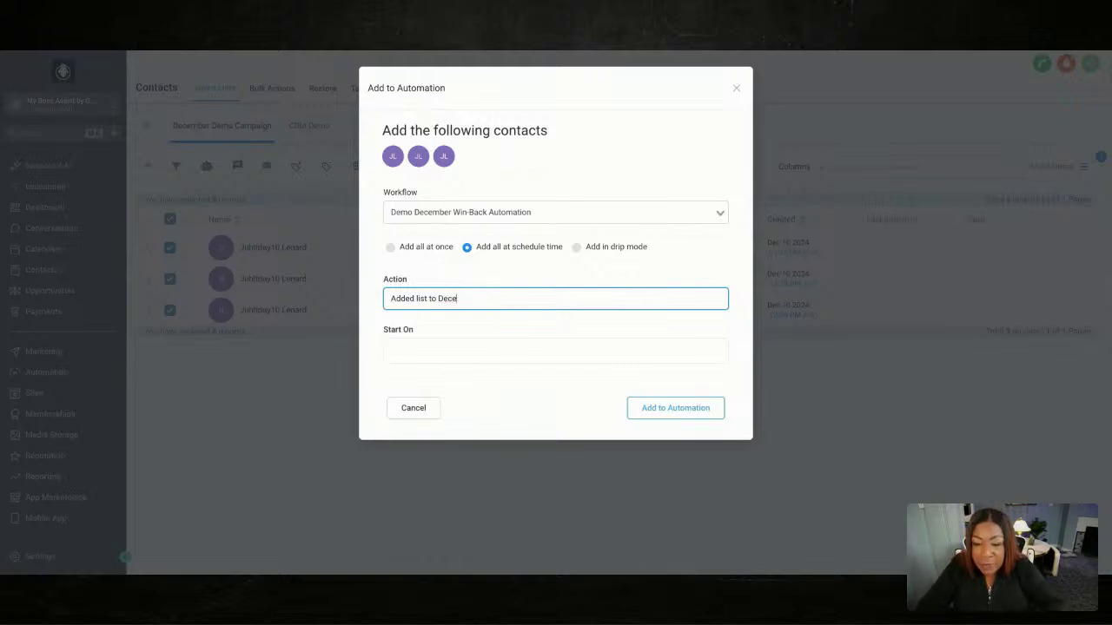
type("mber Dri")
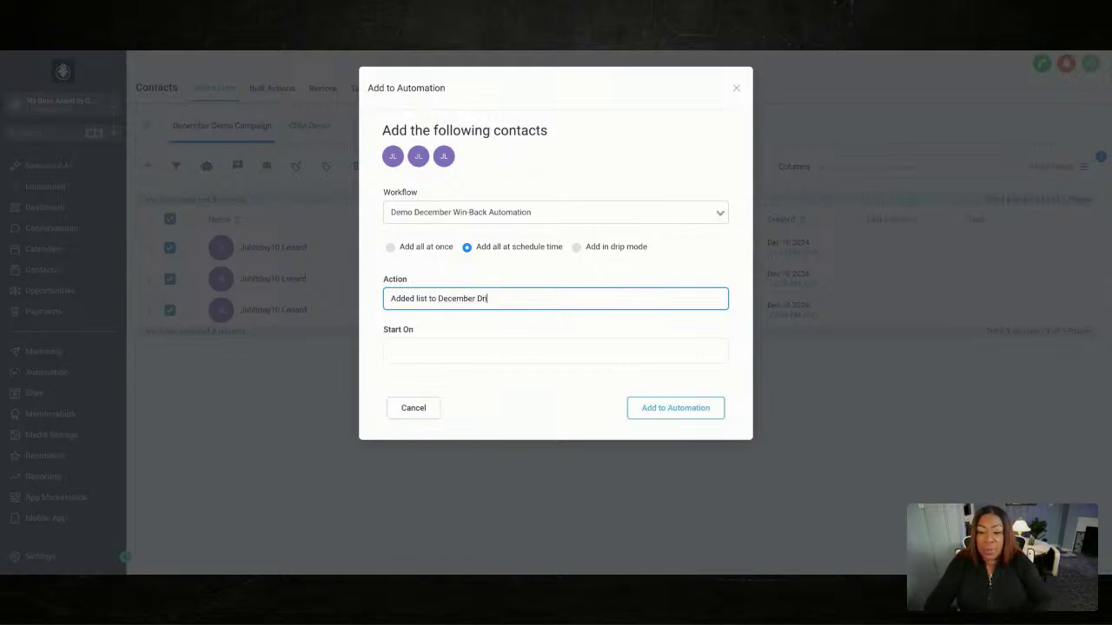
type("p Email Campaign")
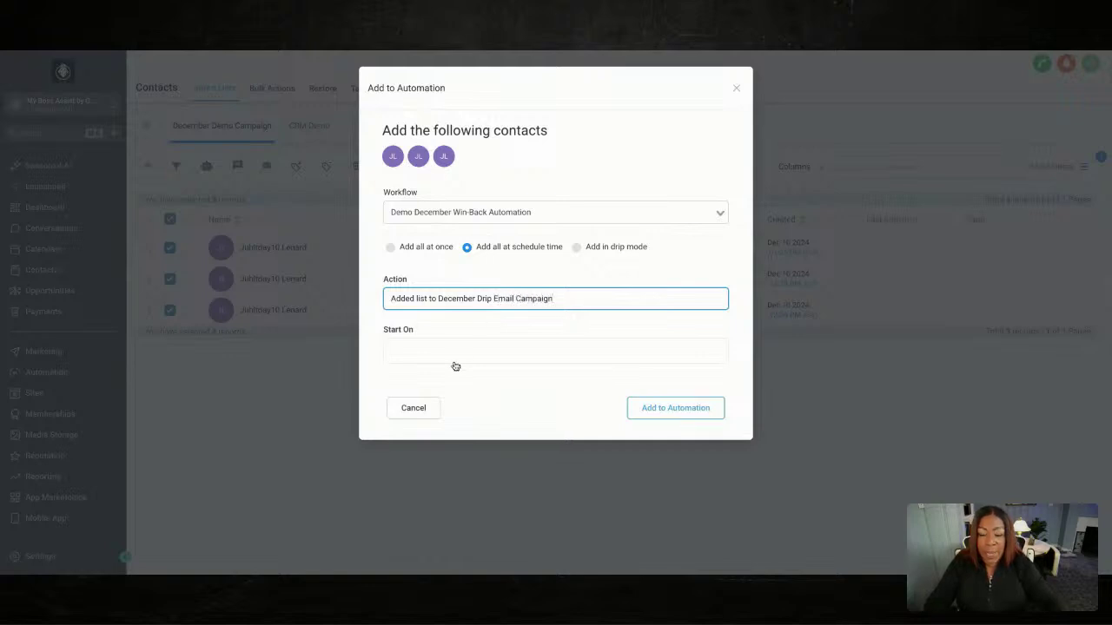
Set the scheduled start to Sun, Dec 15, 2024 1:33 PM.
left_click(482, 324)
left_click(431, 359)
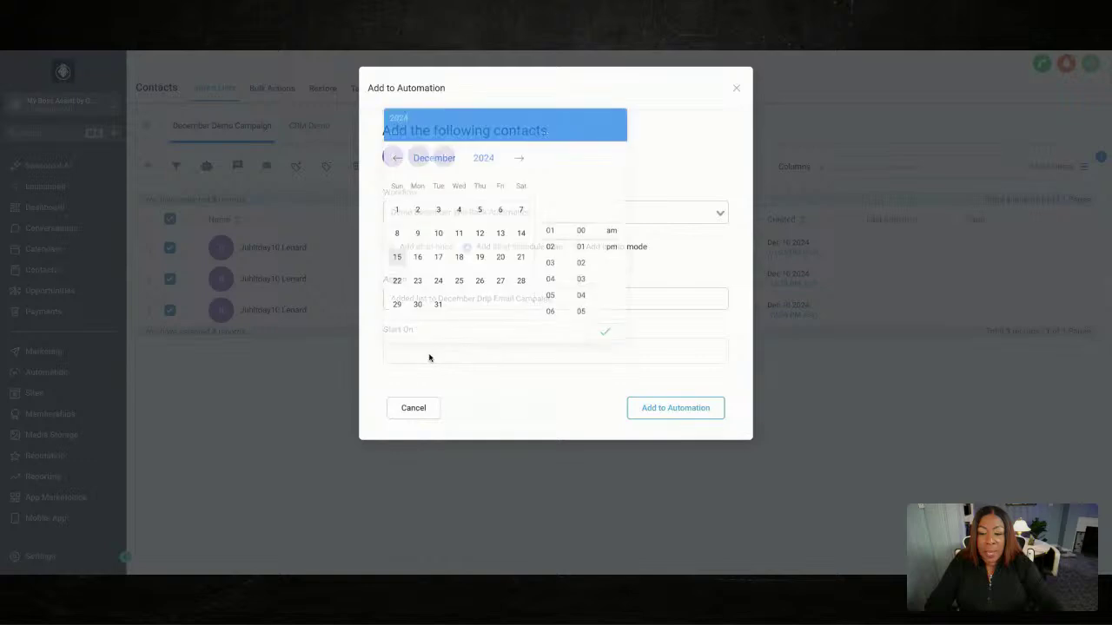
left_click(581, 274)
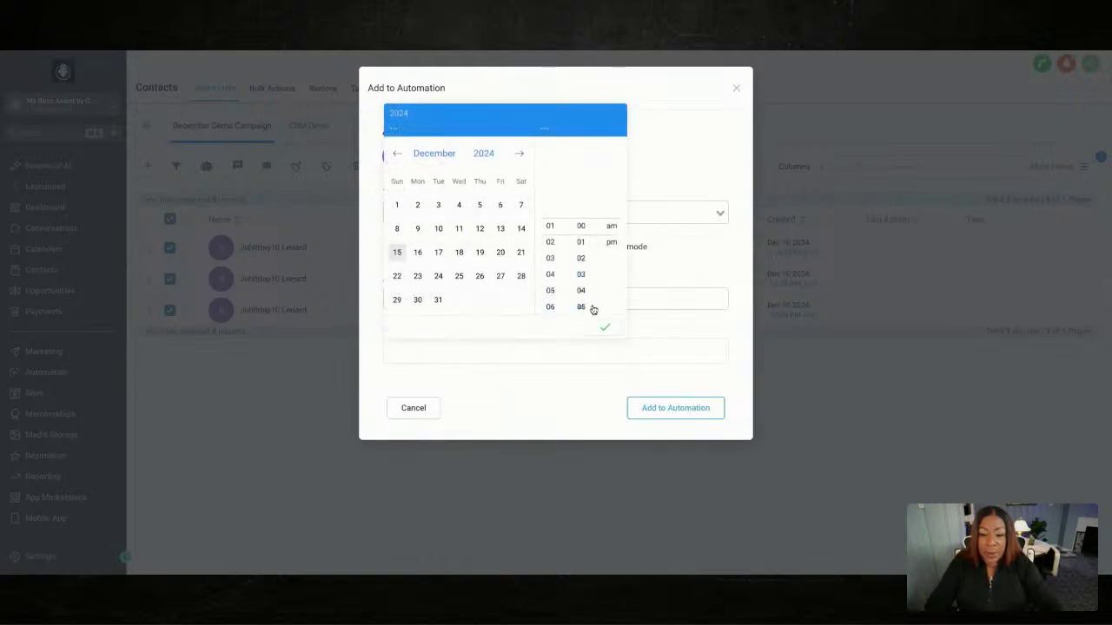
left_click(651, 328)
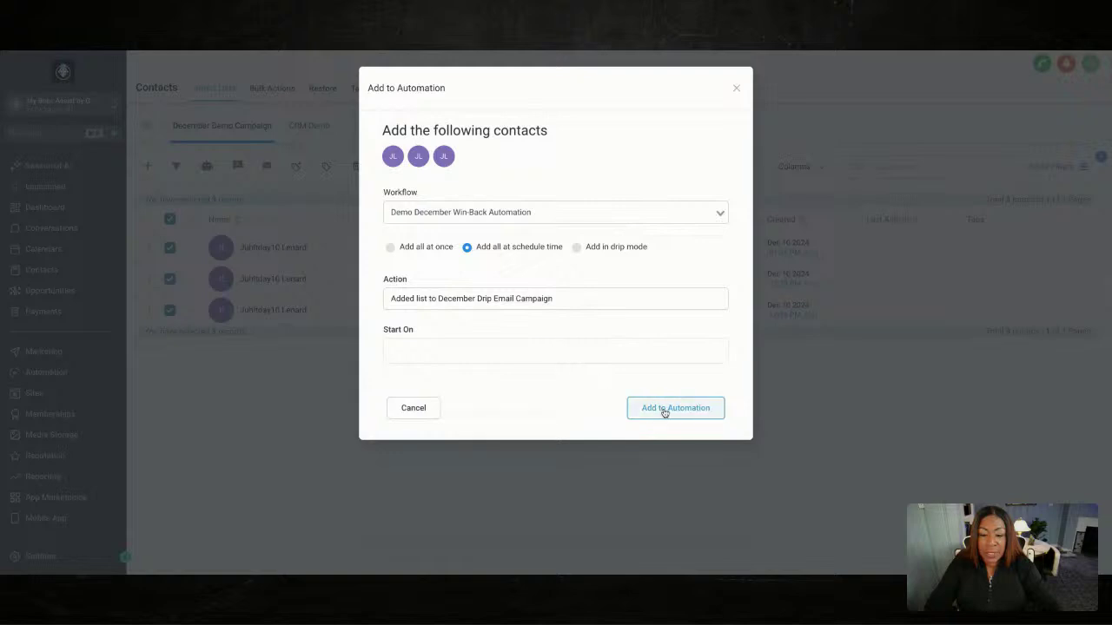
left_click(458, 350)
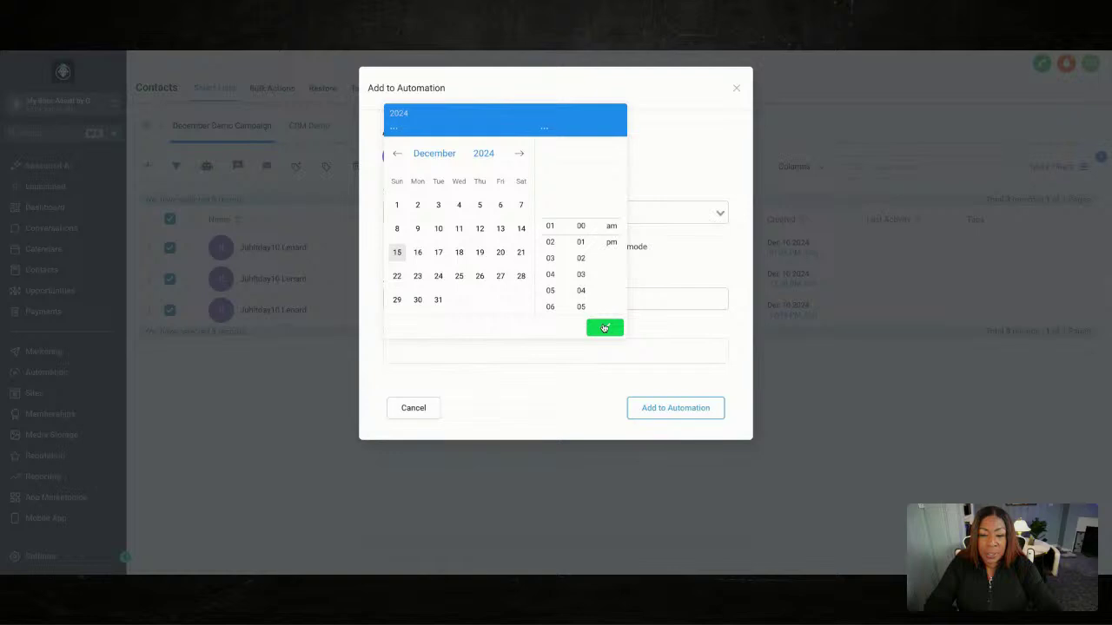
left_click(604, 327)
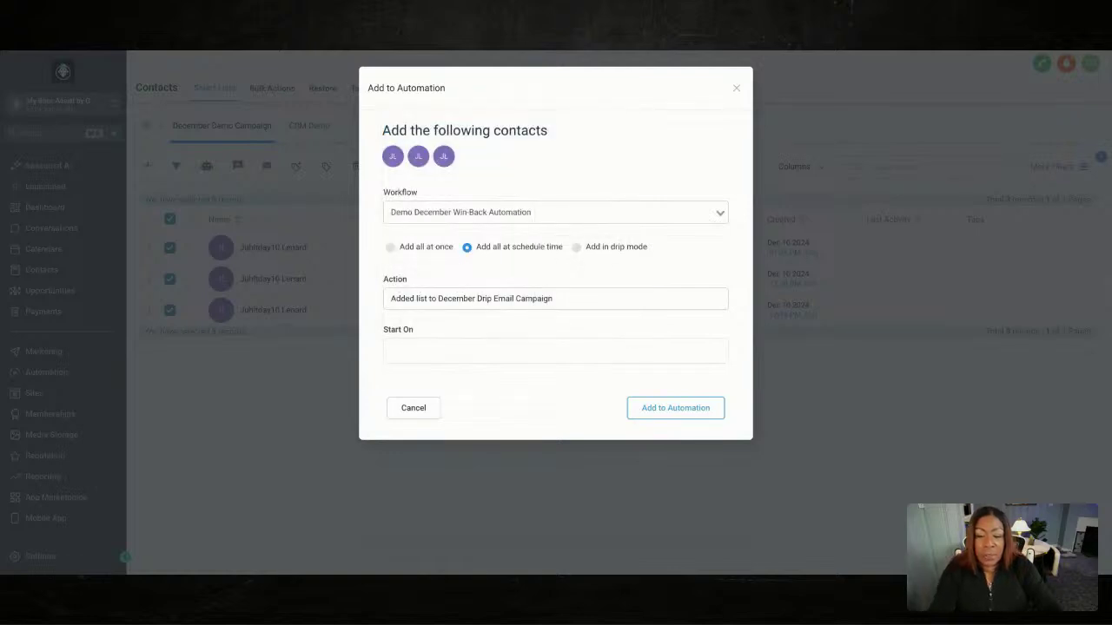
left_click(583, 352)
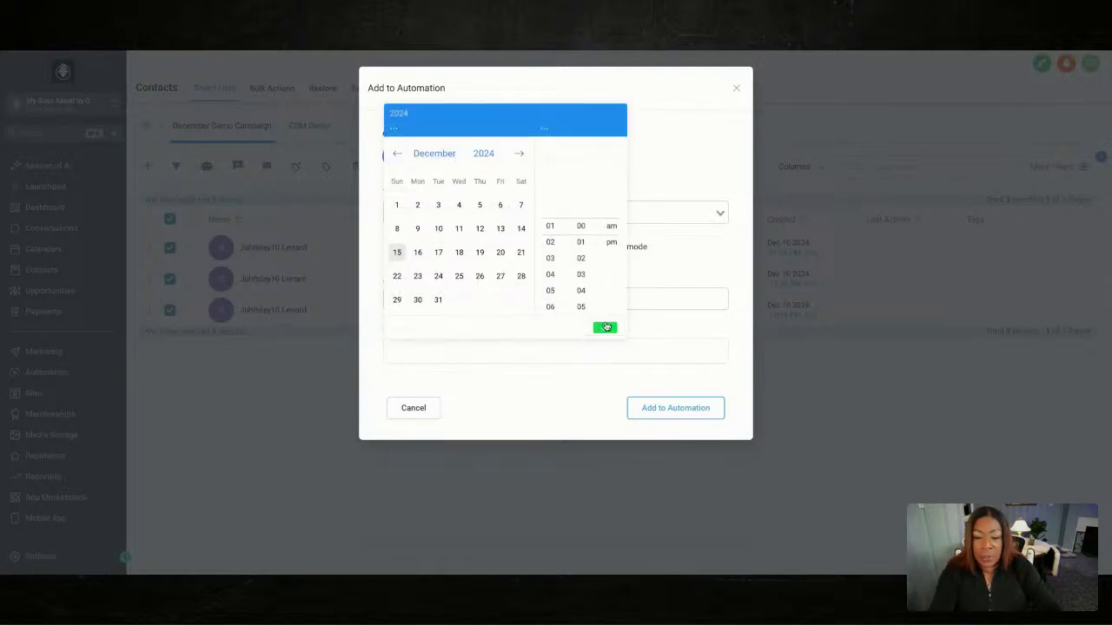
left_click(397, 252)
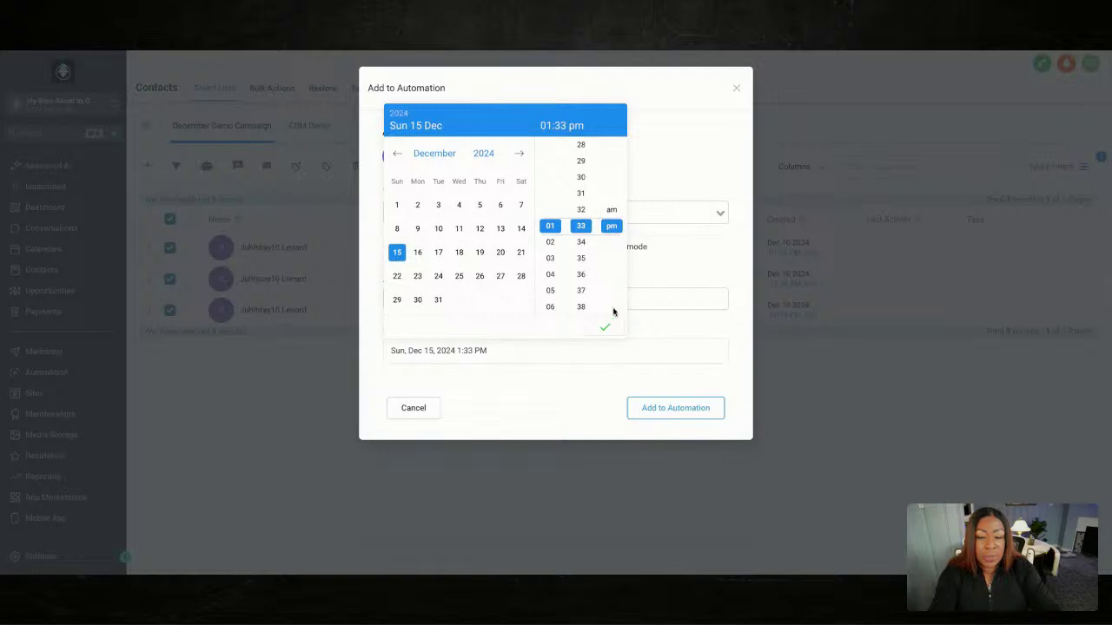
left_click(604, 328)
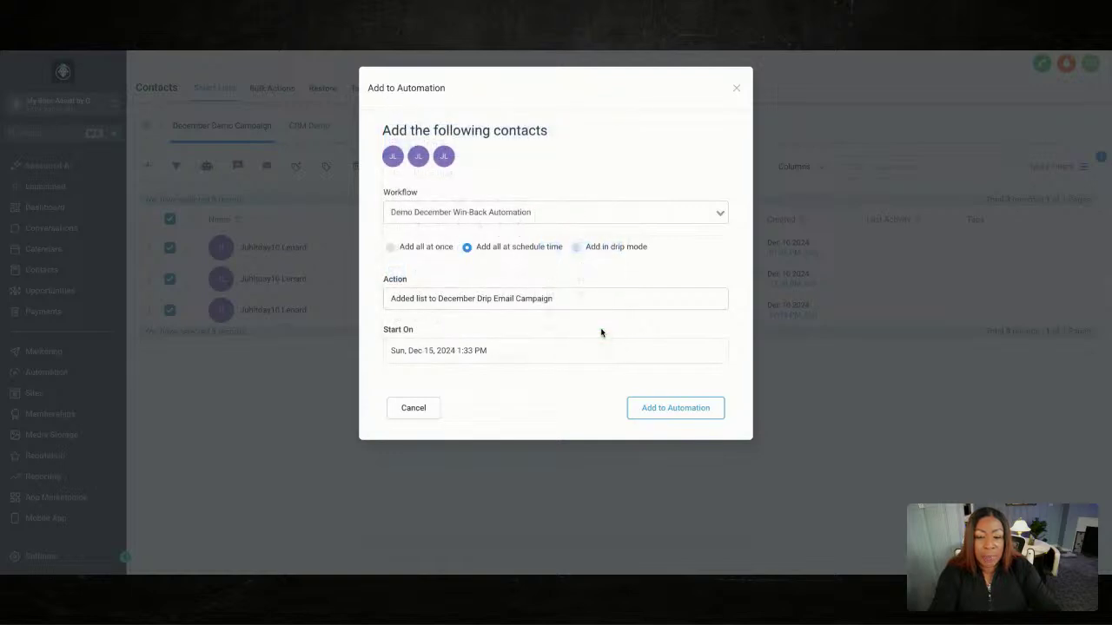
Try to submit the scheduled addition to the automation, then close the dialog.
left_click(662, 410)
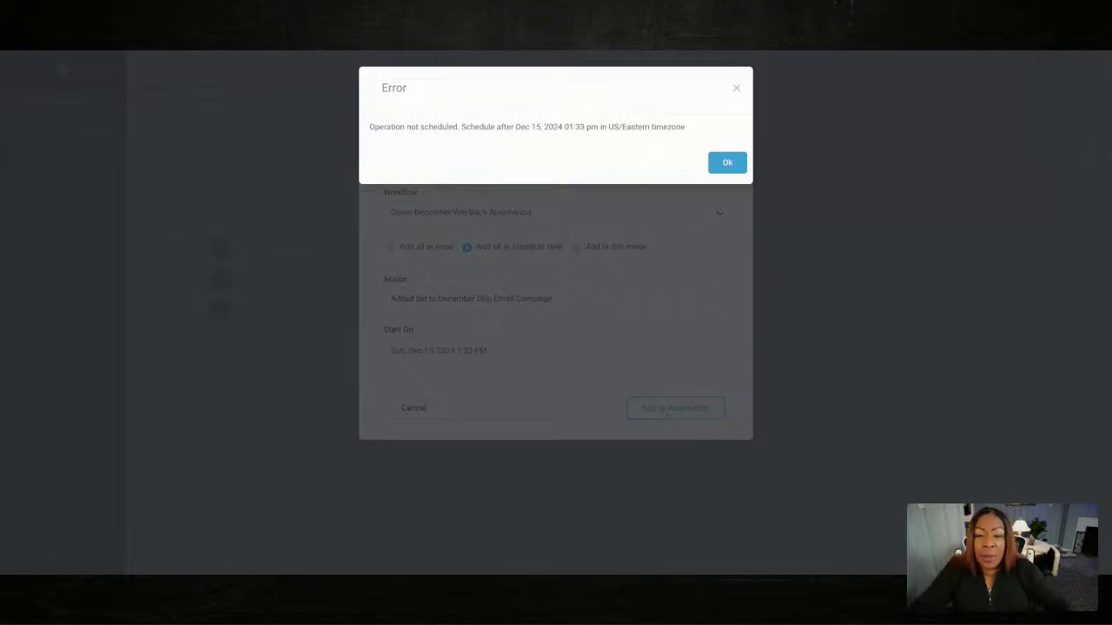
left_click(726, 164)
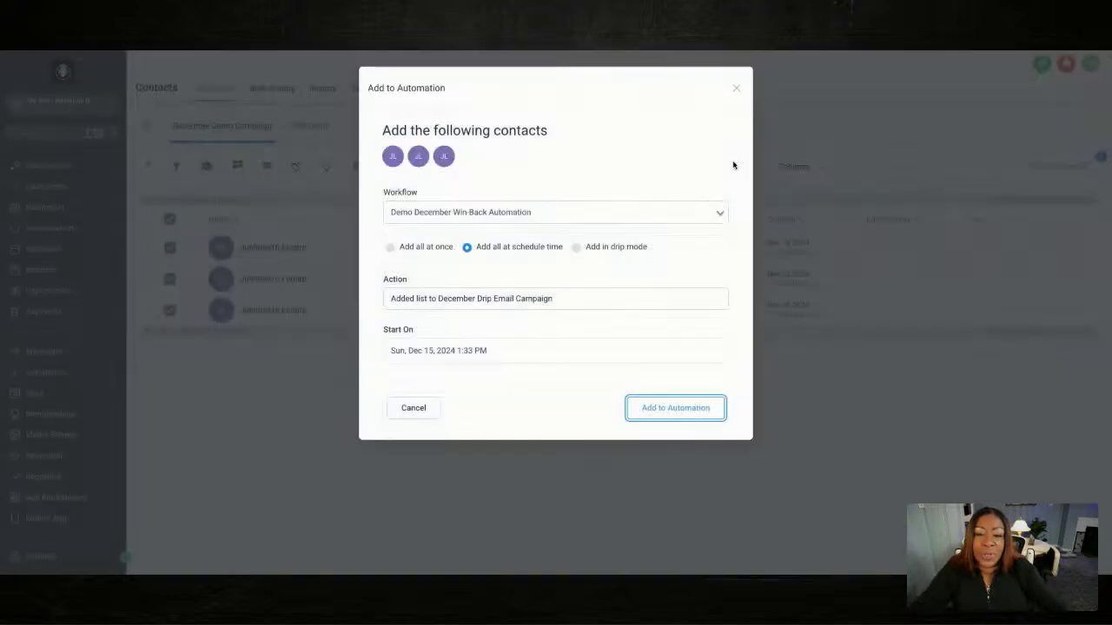
left_click(736, 88)
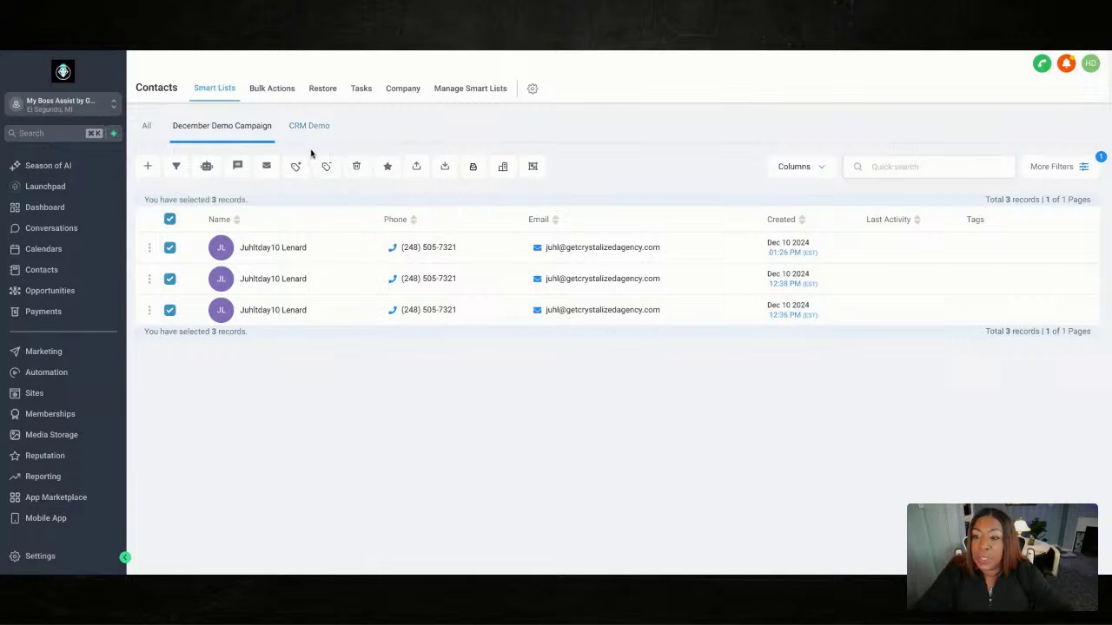
Start adding the selected contacts to an automation again and choose the Demo December Win-Back Automation workflow.
left_click(207, 167)
left_click(719, 284)
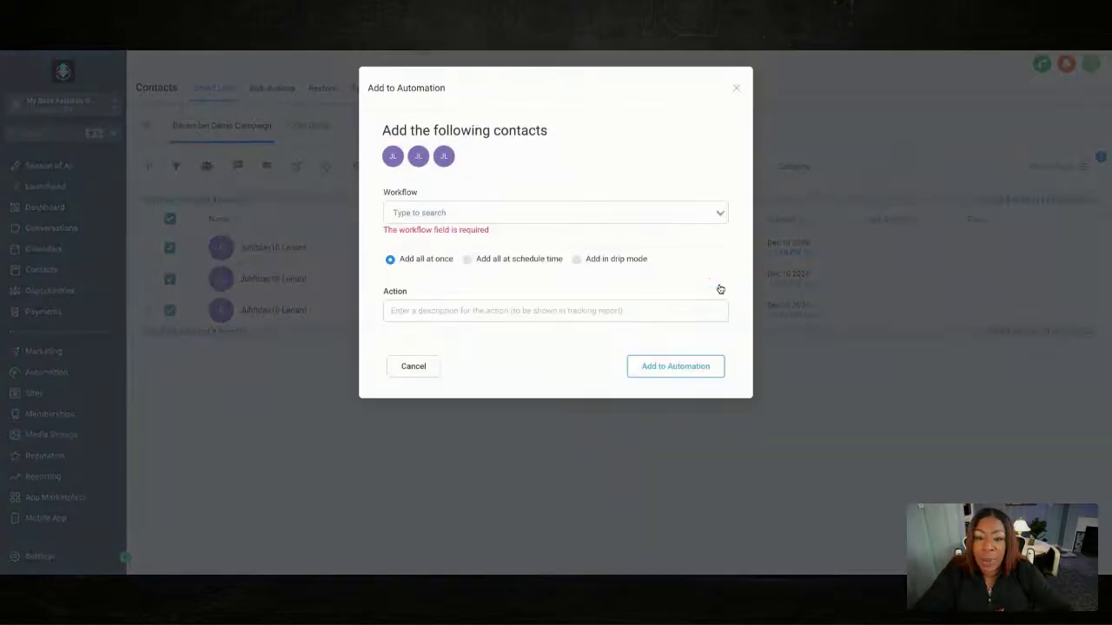
left_click(703, 214)
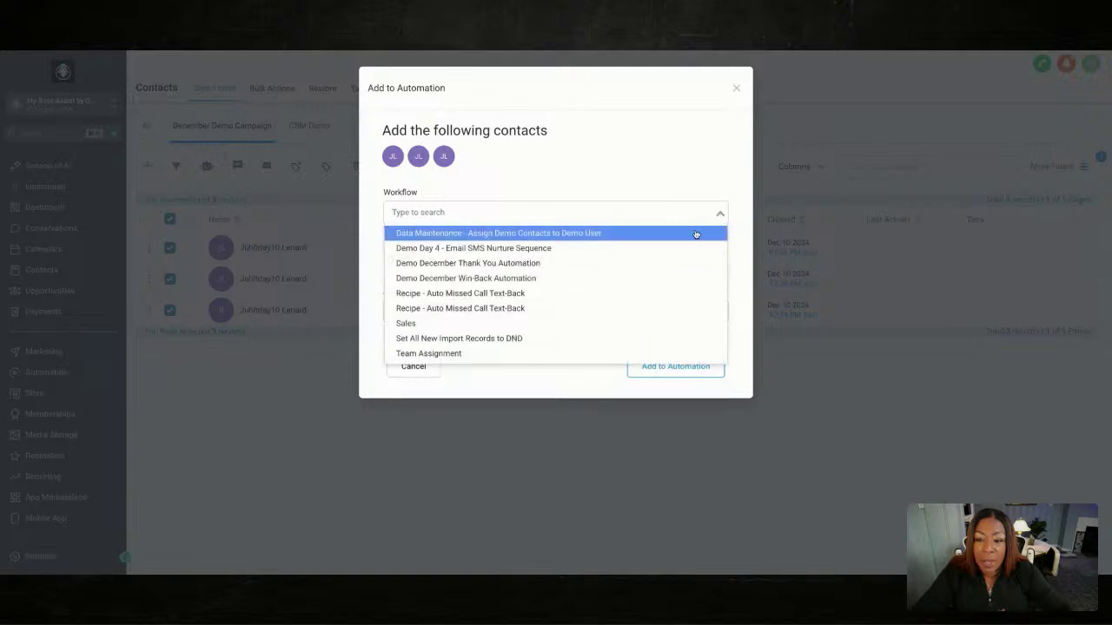
left_click(671, 277)
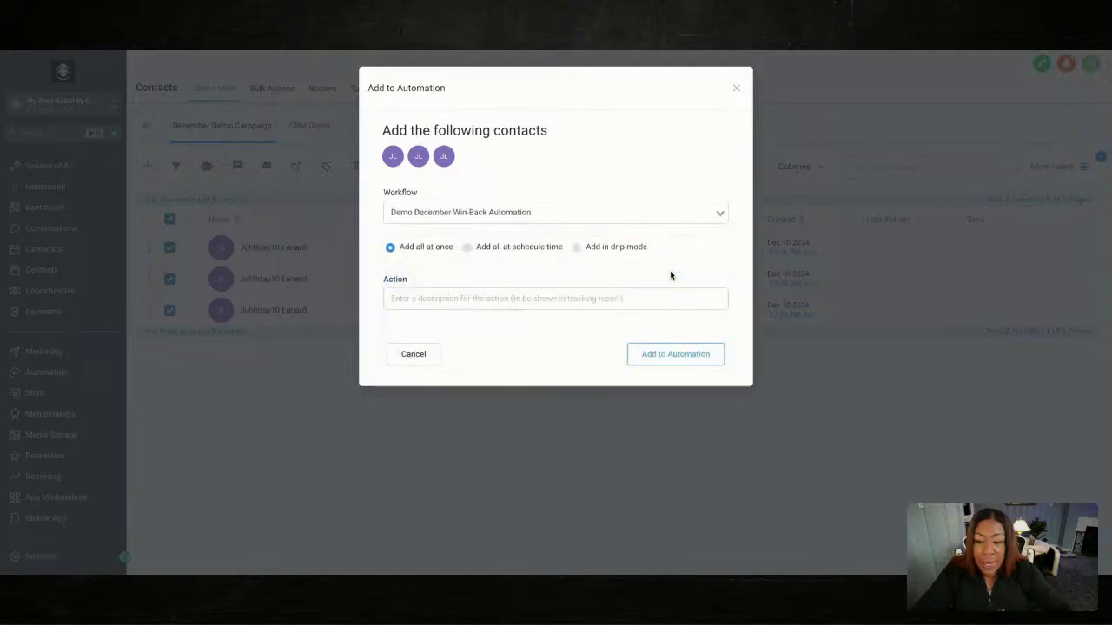
Enter "Winback demo" as the action description and choose to add all contacts at a scheduled time.
left_click(443, 298)
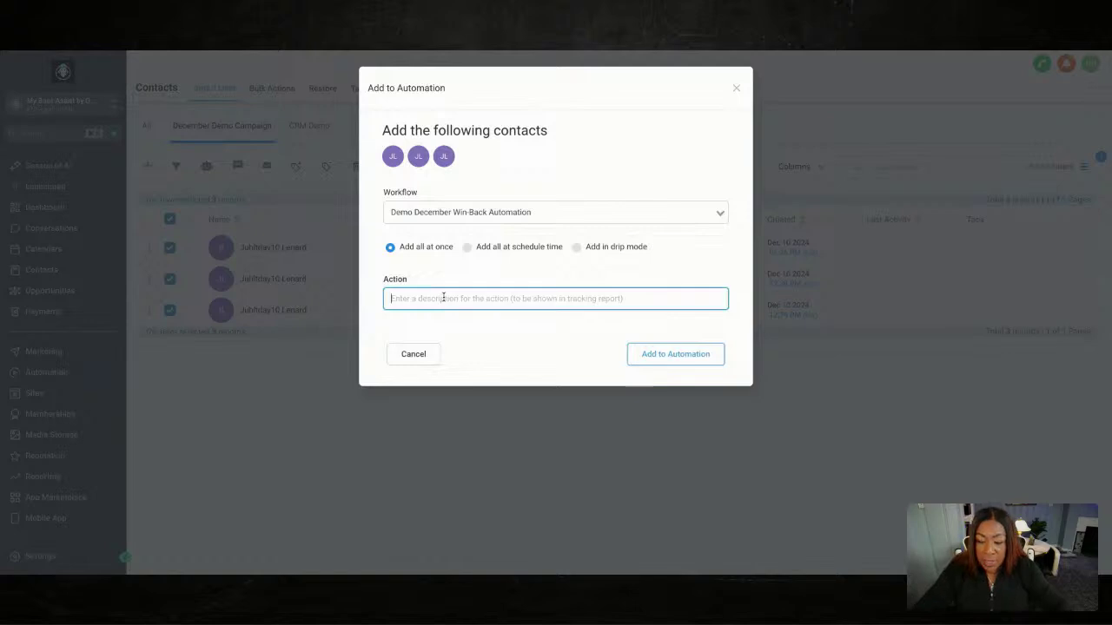
type("Winback demo")
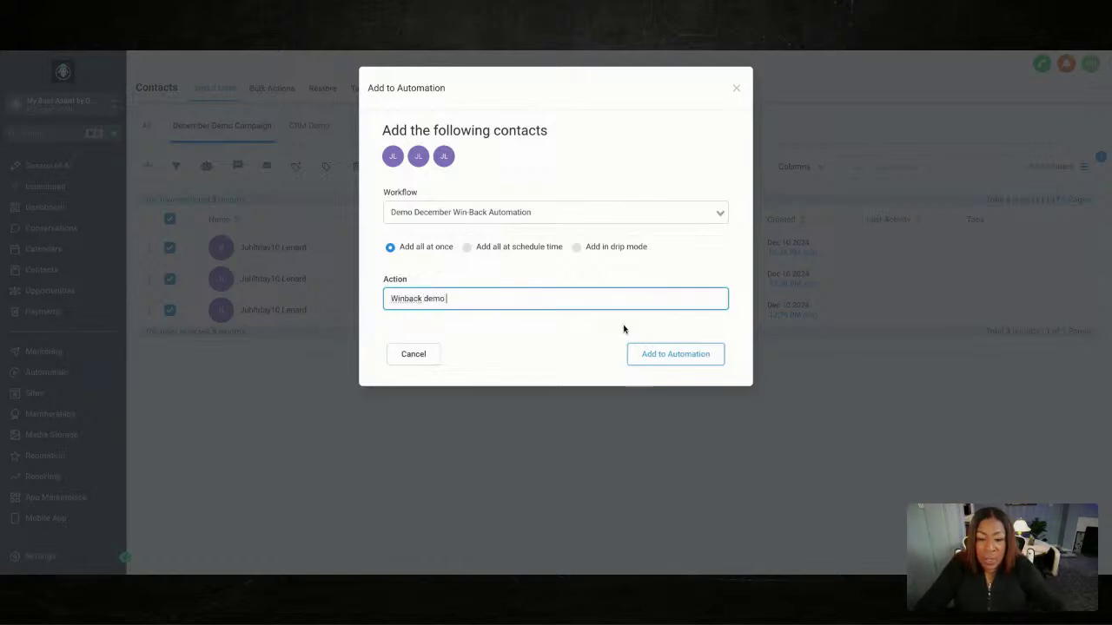
left_click(532, 248)
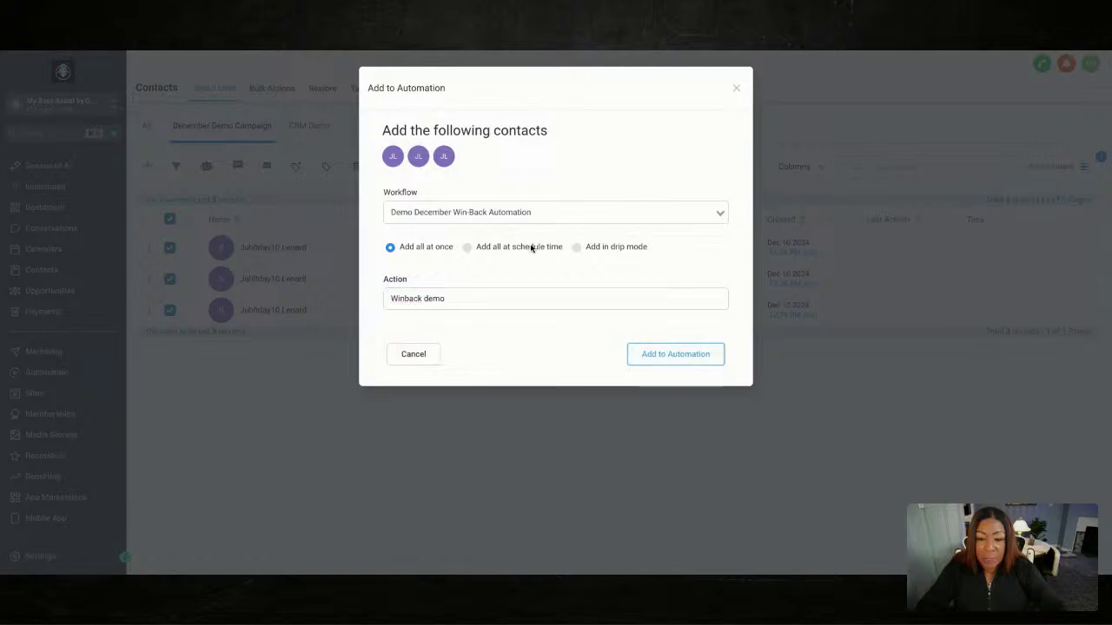
Set the scheduled start to Sun, Dec 15, 2024 1:35 PM, then submit the addition to the automation and close the dialog.
left_click(446, 355)
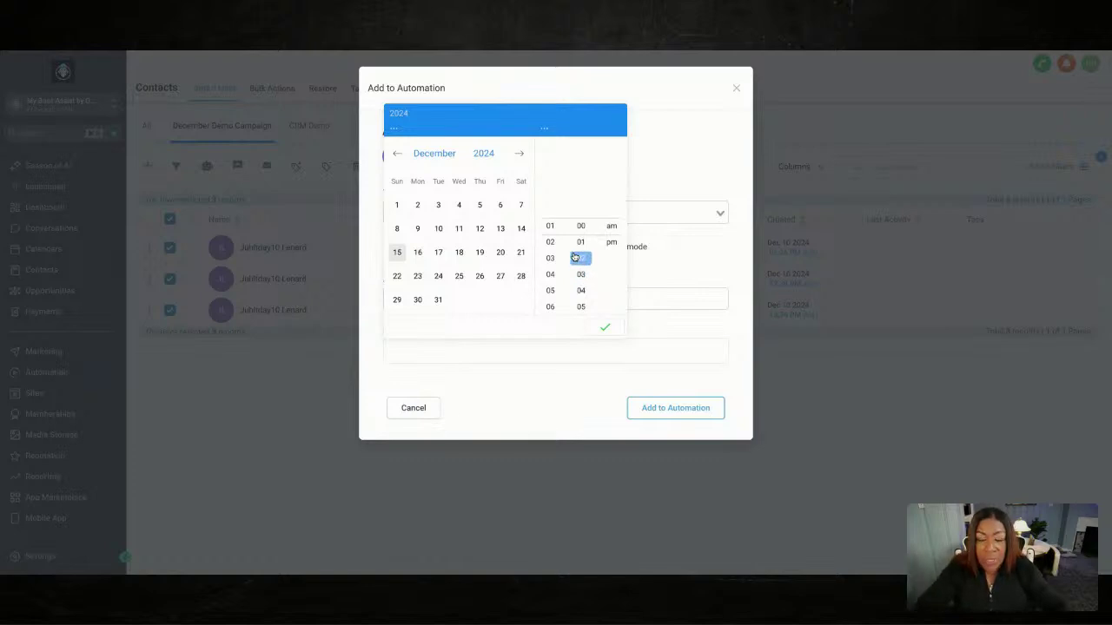
left_click(551, 228)
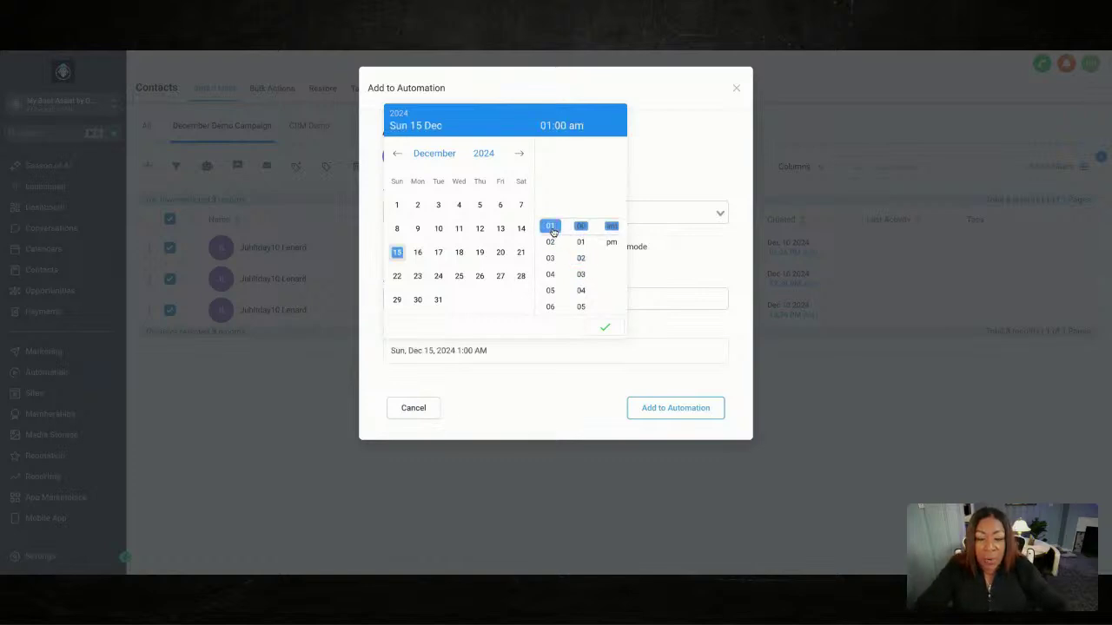
left_click(579, 275)
scroll(580, 272, "down", 4)
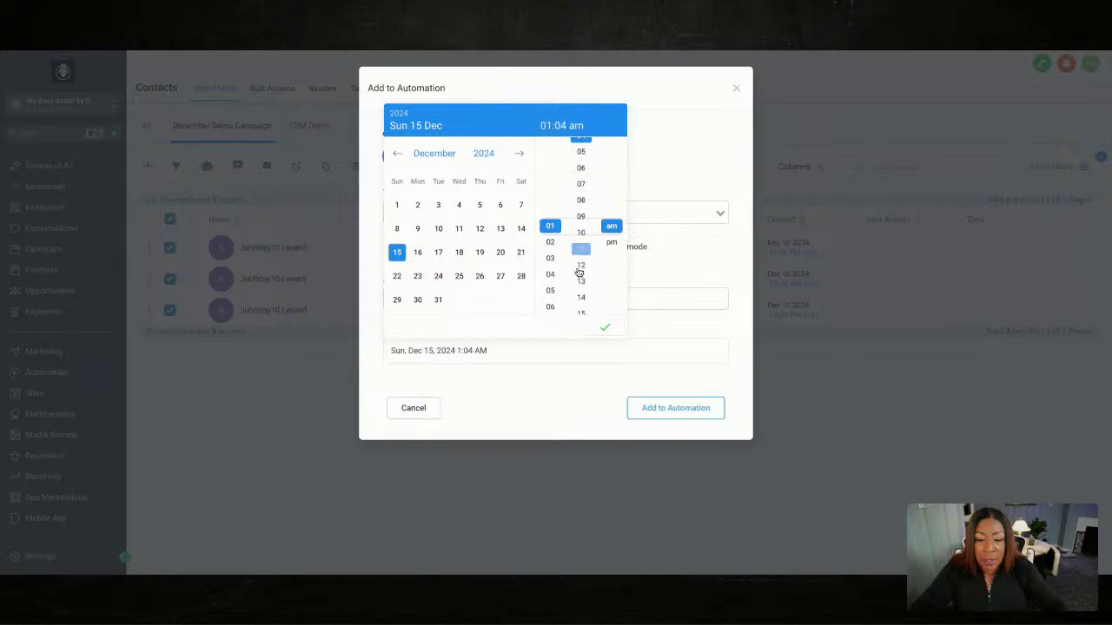
scroll(581, 270, "down", 4)
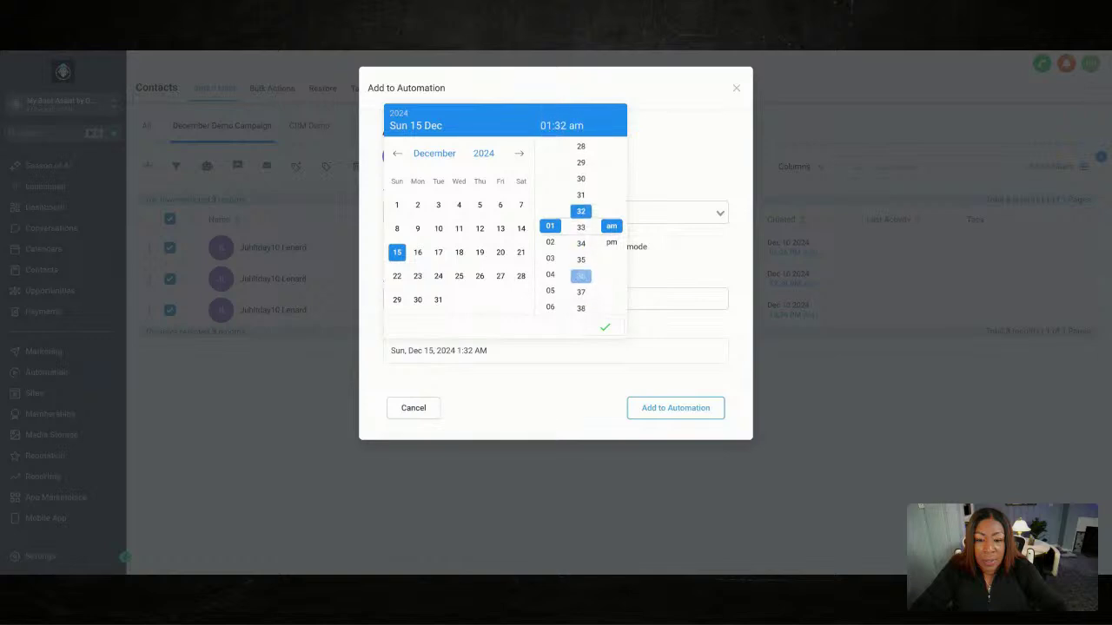
left_click(580, 260)
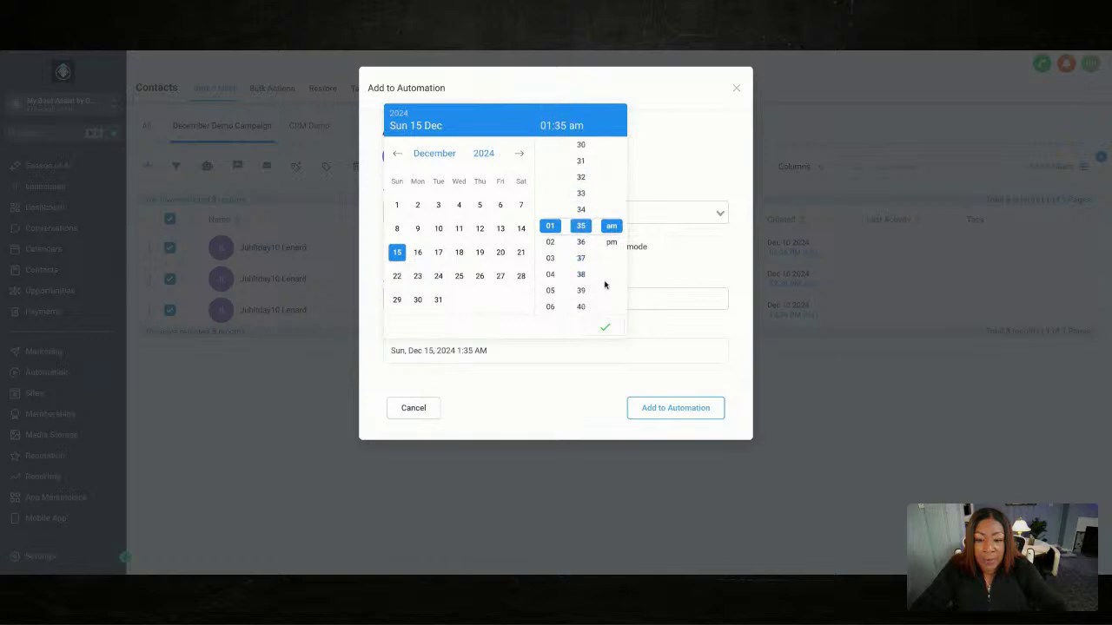
left_click(611, 243)
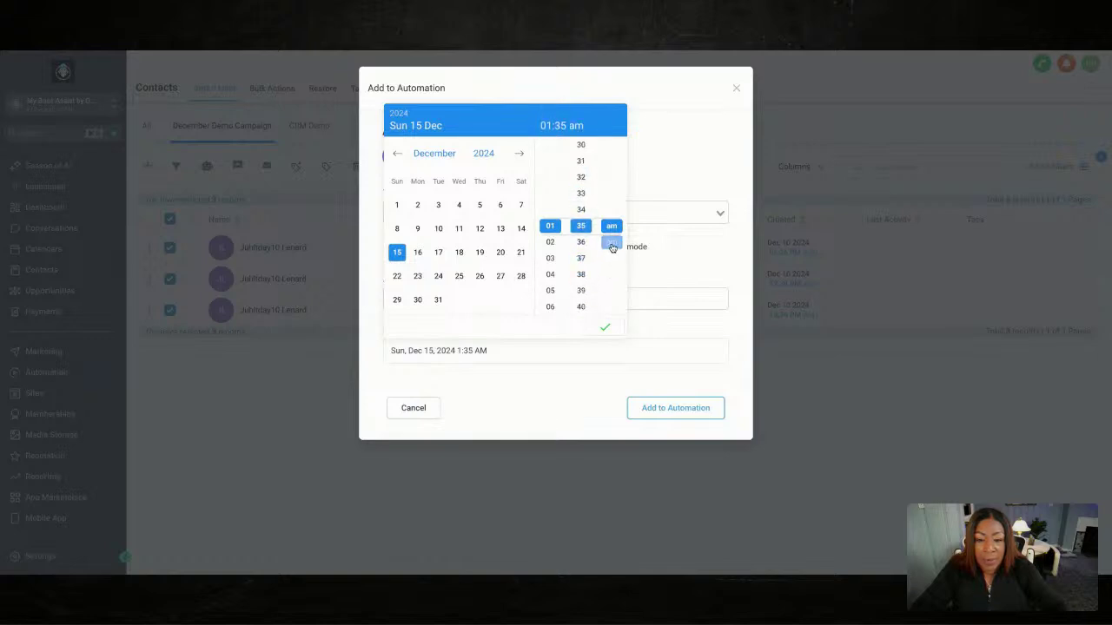
left_click(605, 328)
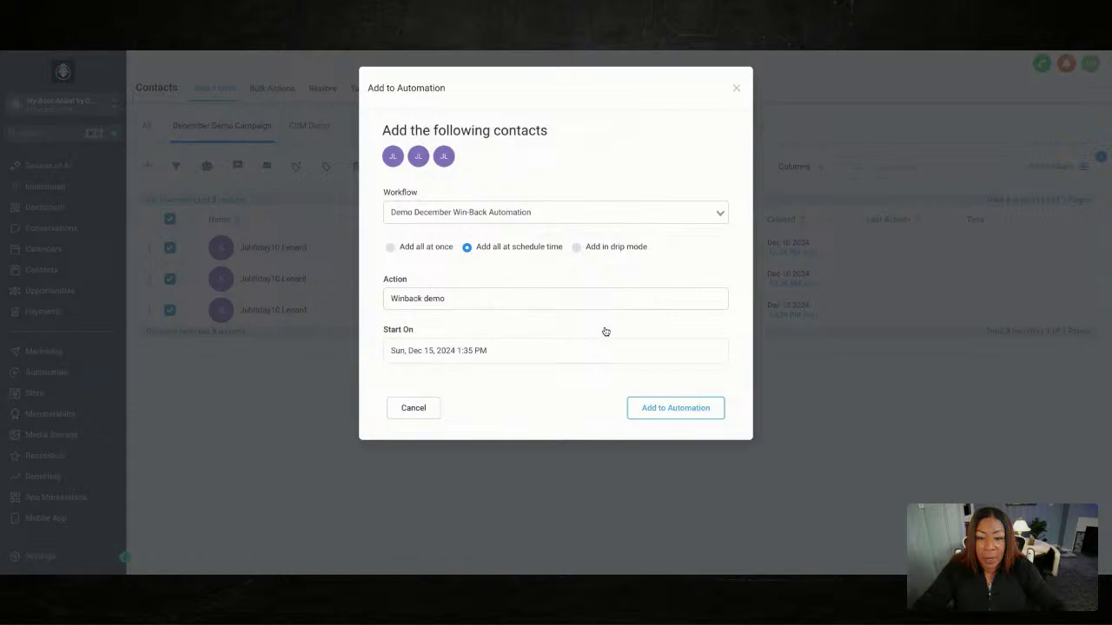
left_click(660, 414)
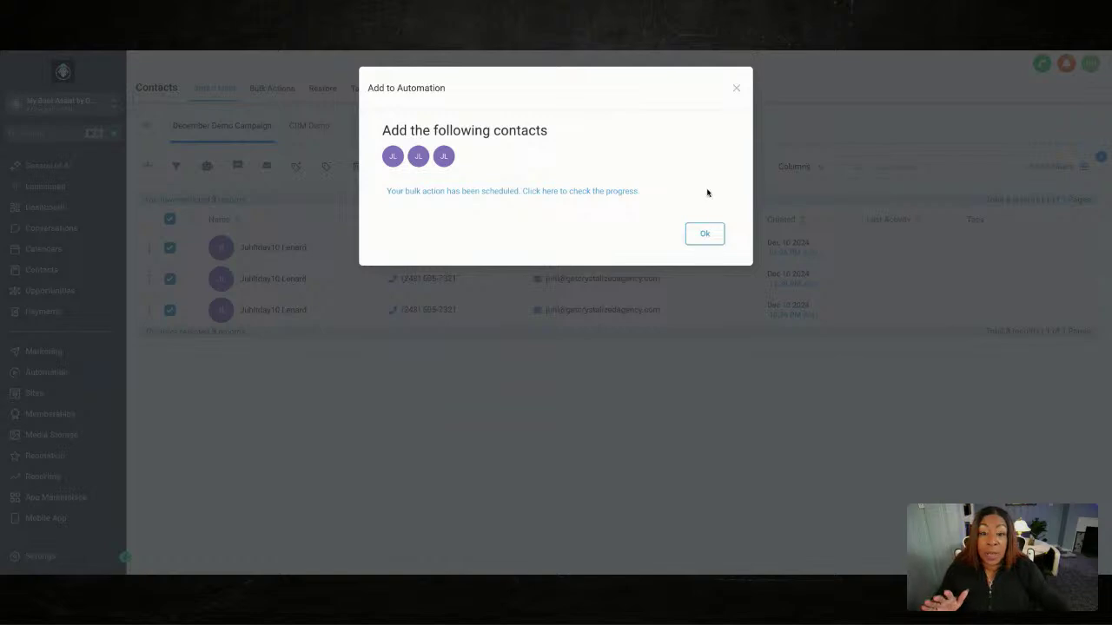
left_click(704, 233)
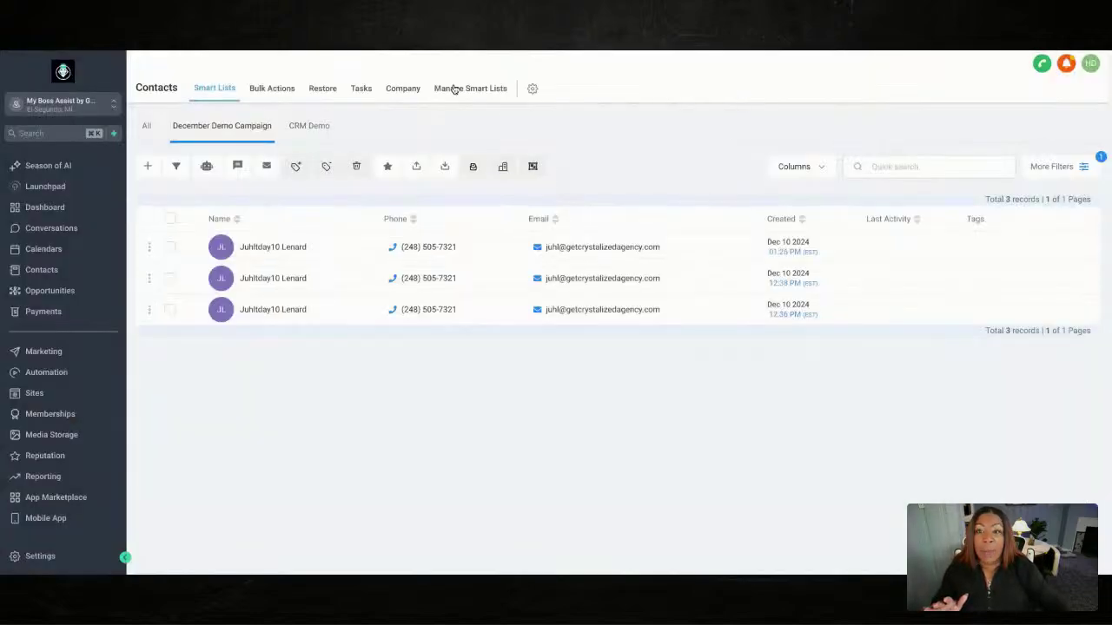